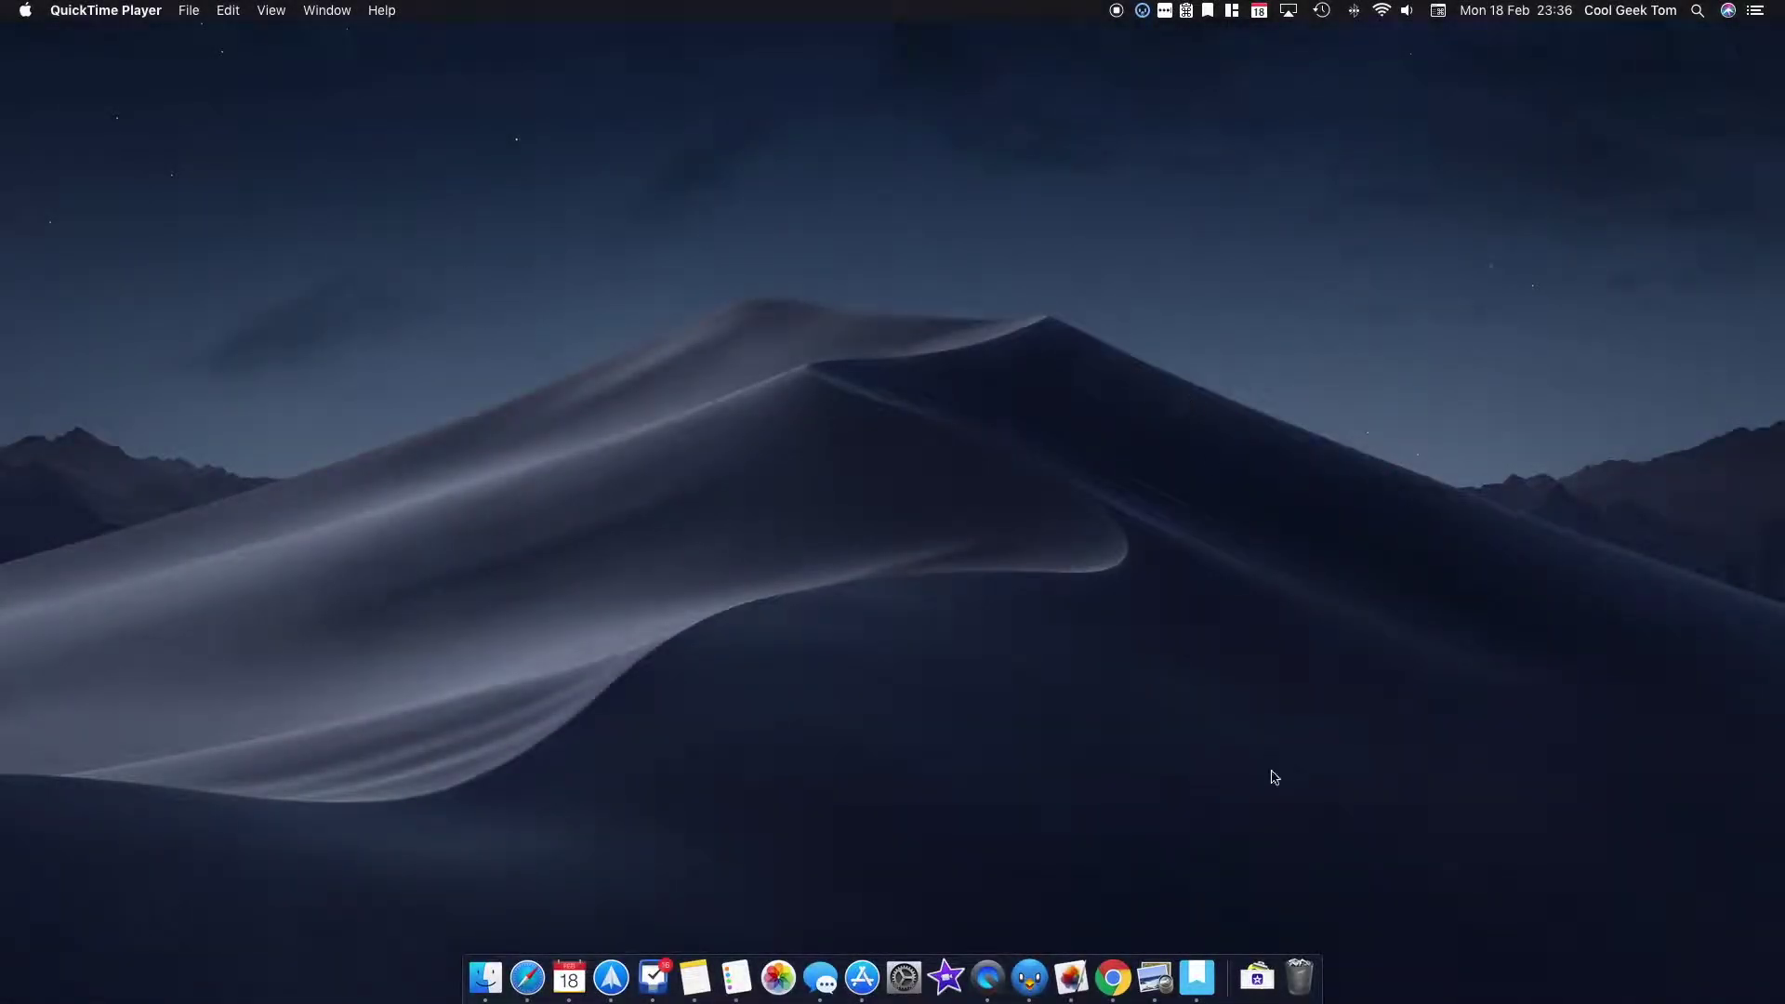
# Step: Preview the finished thumbnail, then bring up the Glow/Subscribe document in Pixelmator Pro
pyautogui.click(1166, 970)
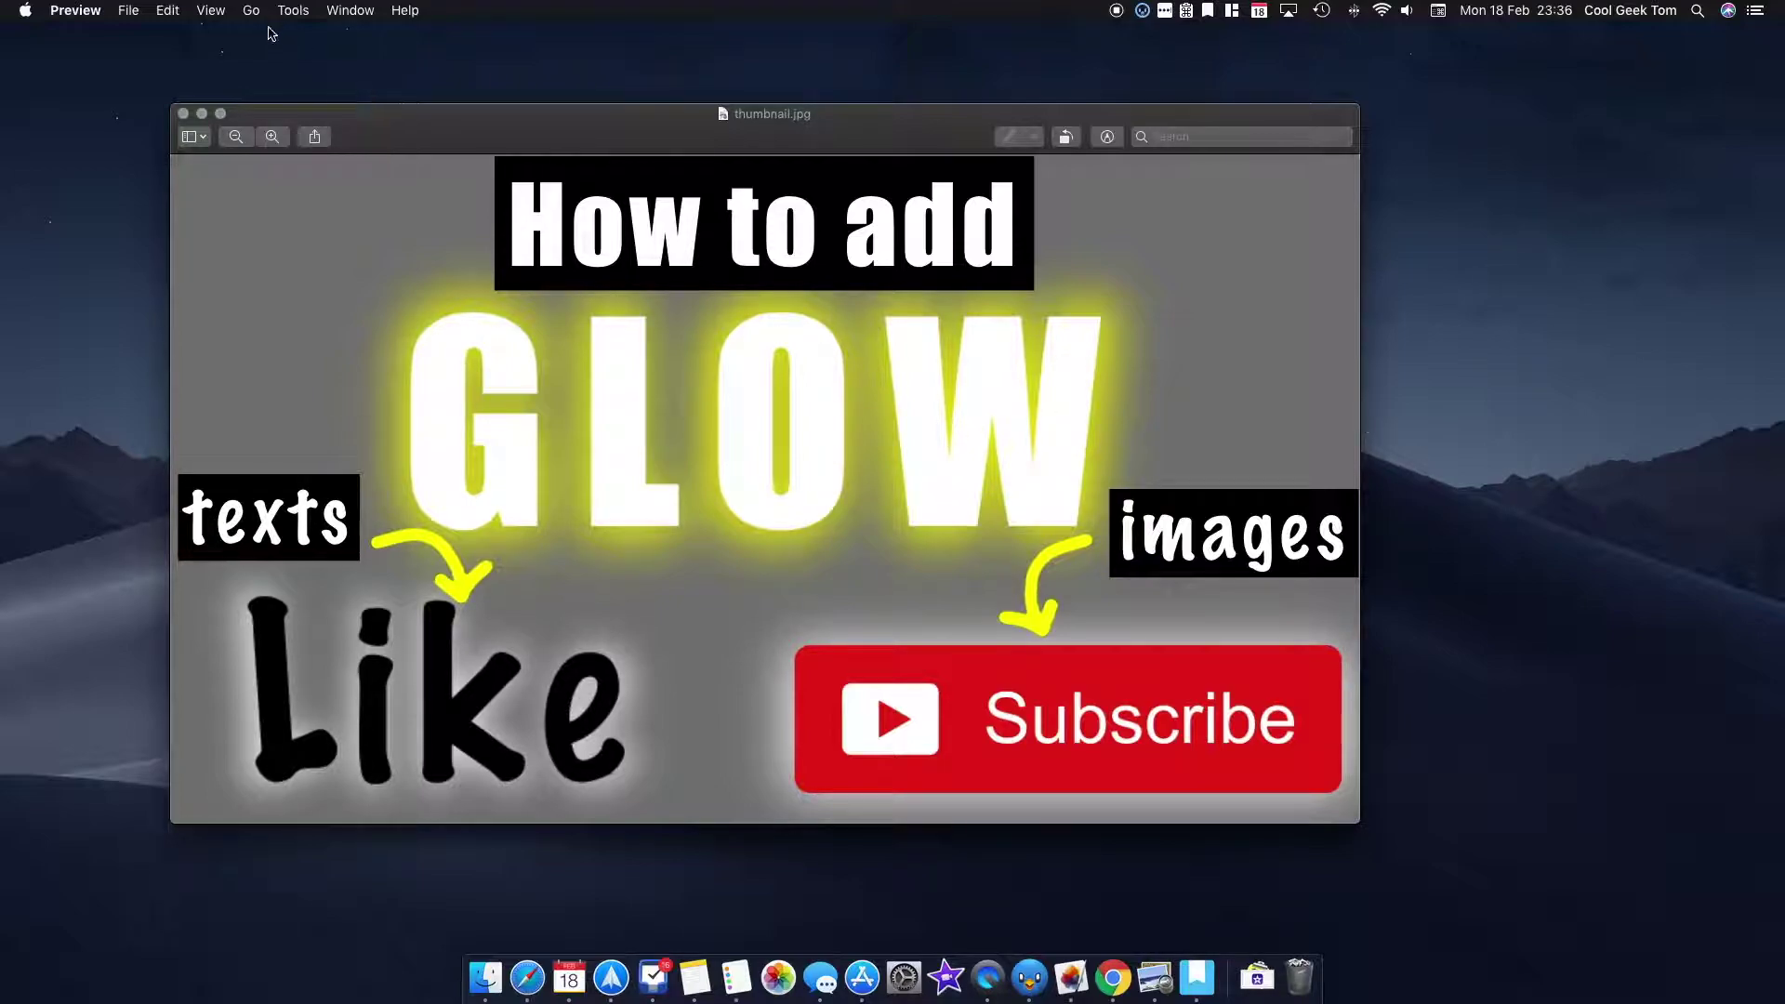
pyautogui.click(202, 113)
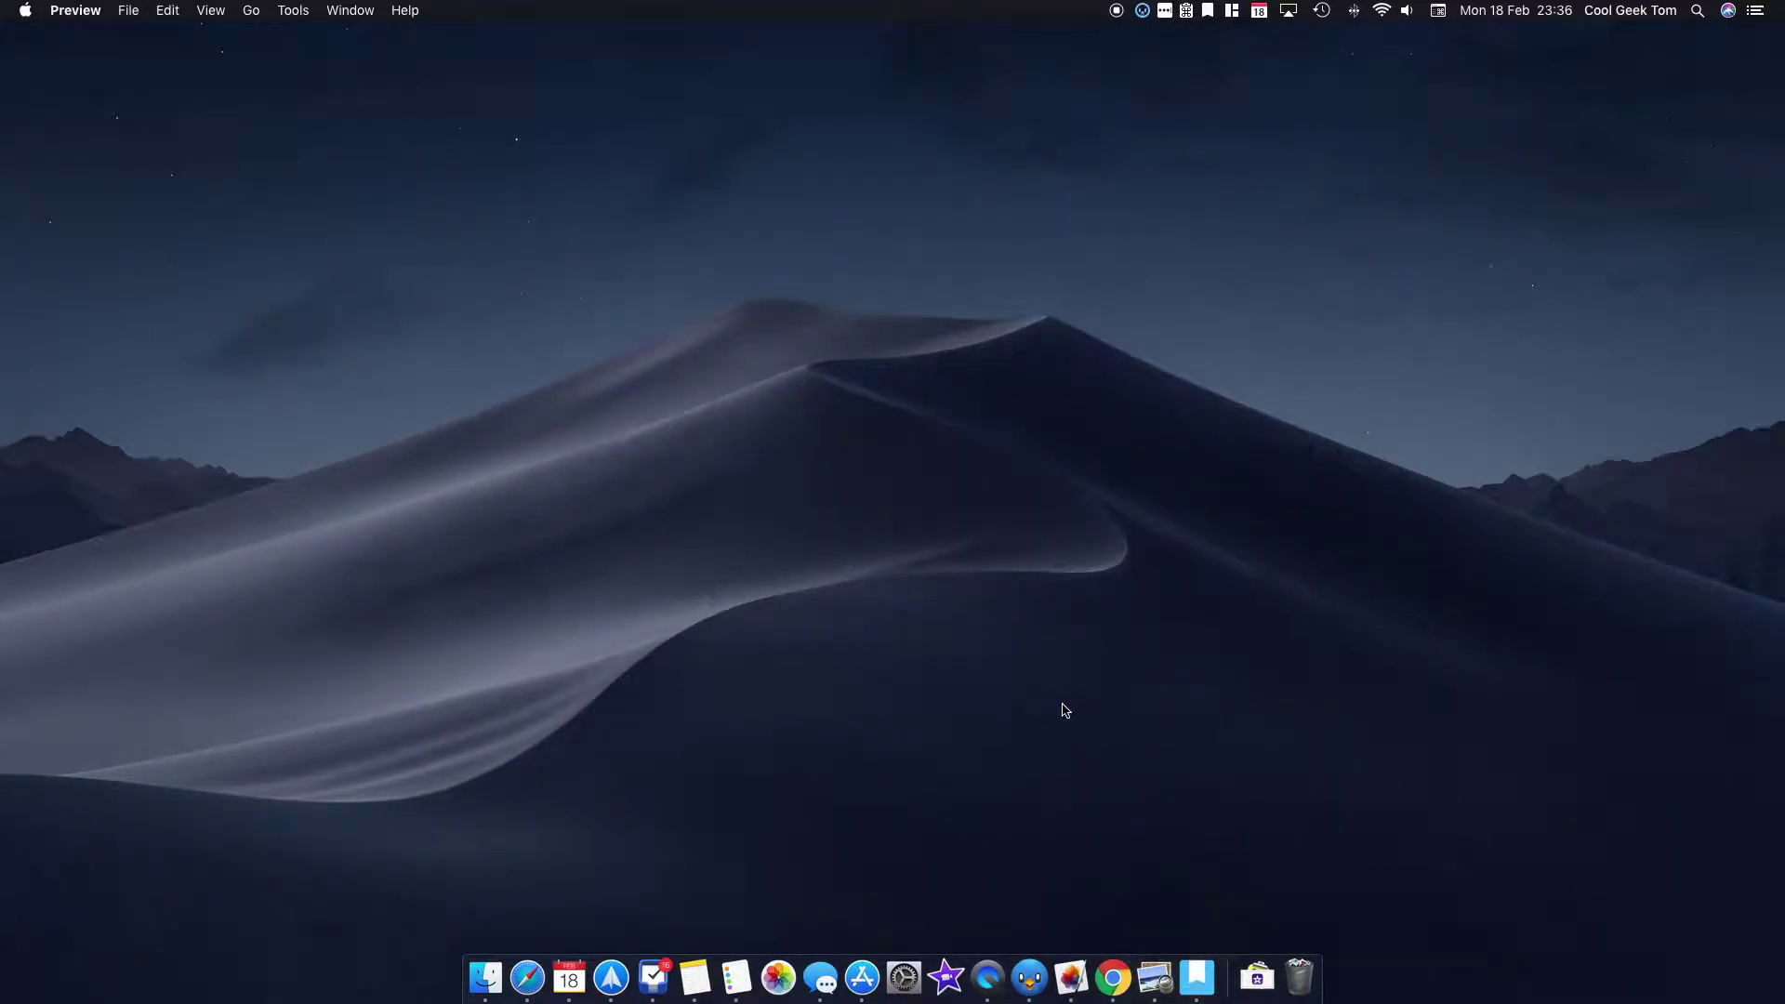
pyautogui.click(1072, 976)
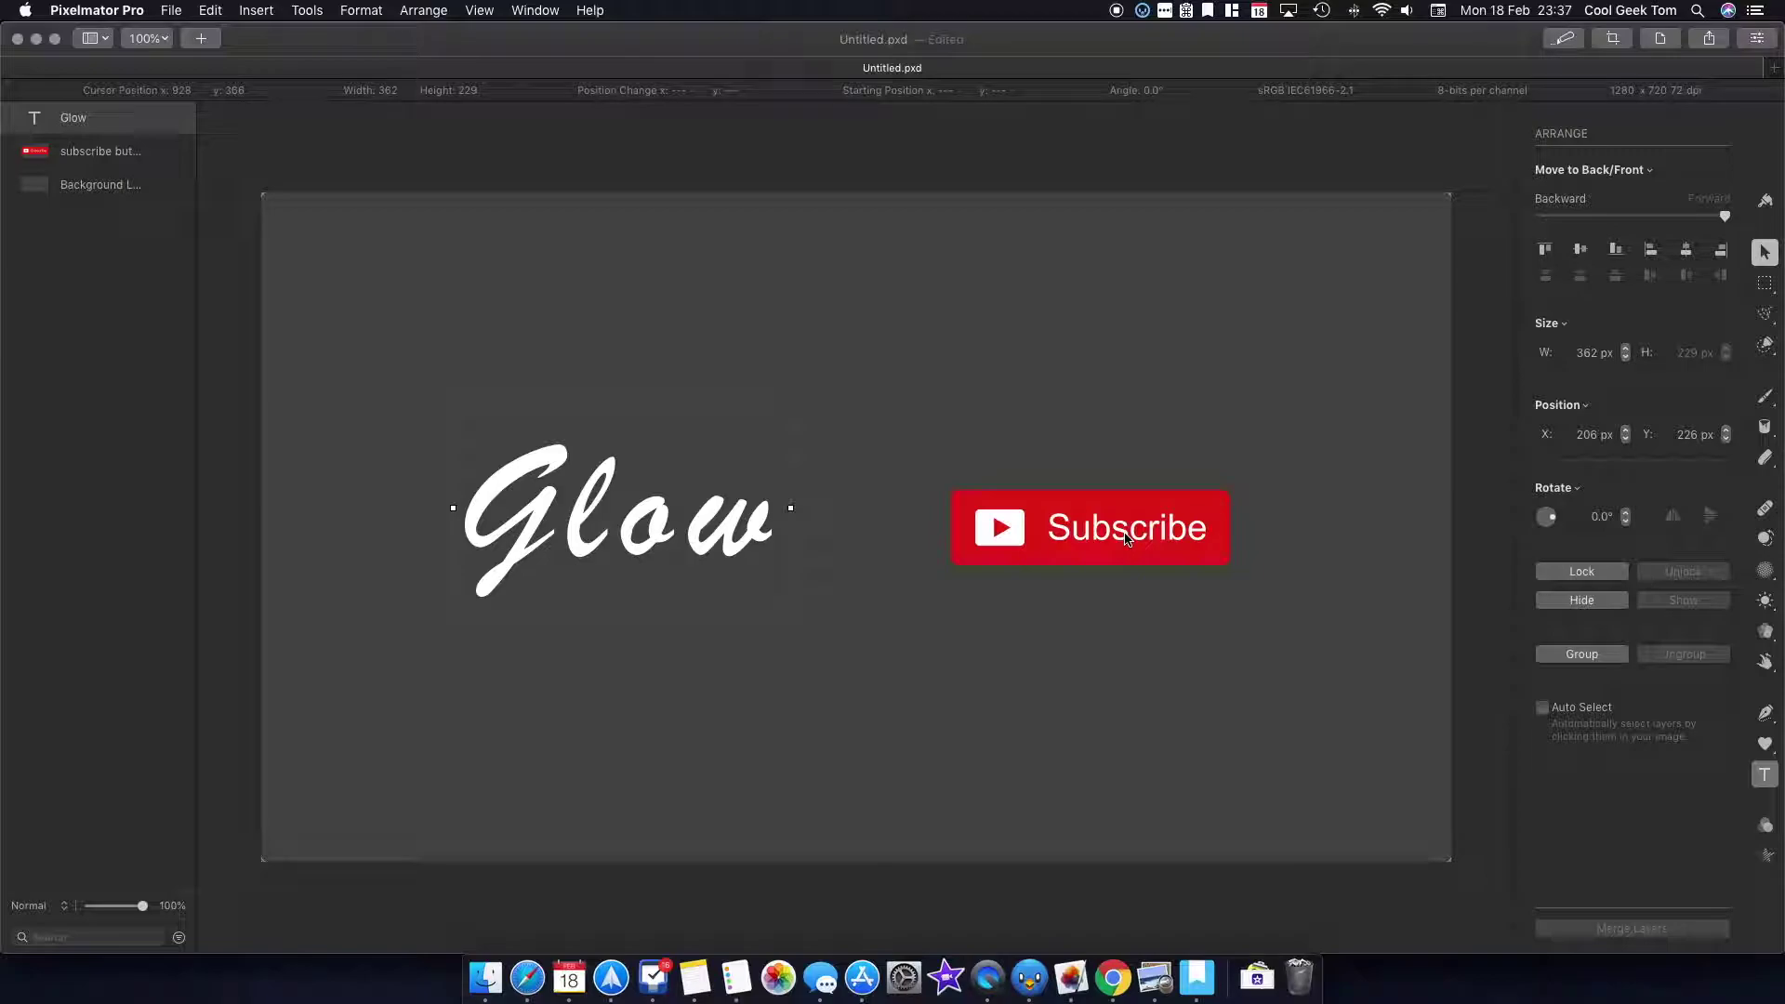
# Step: Duplicate the Subscribe button layer, select the lower copy and hide the upper copy
pyautogui.click(77, 158)
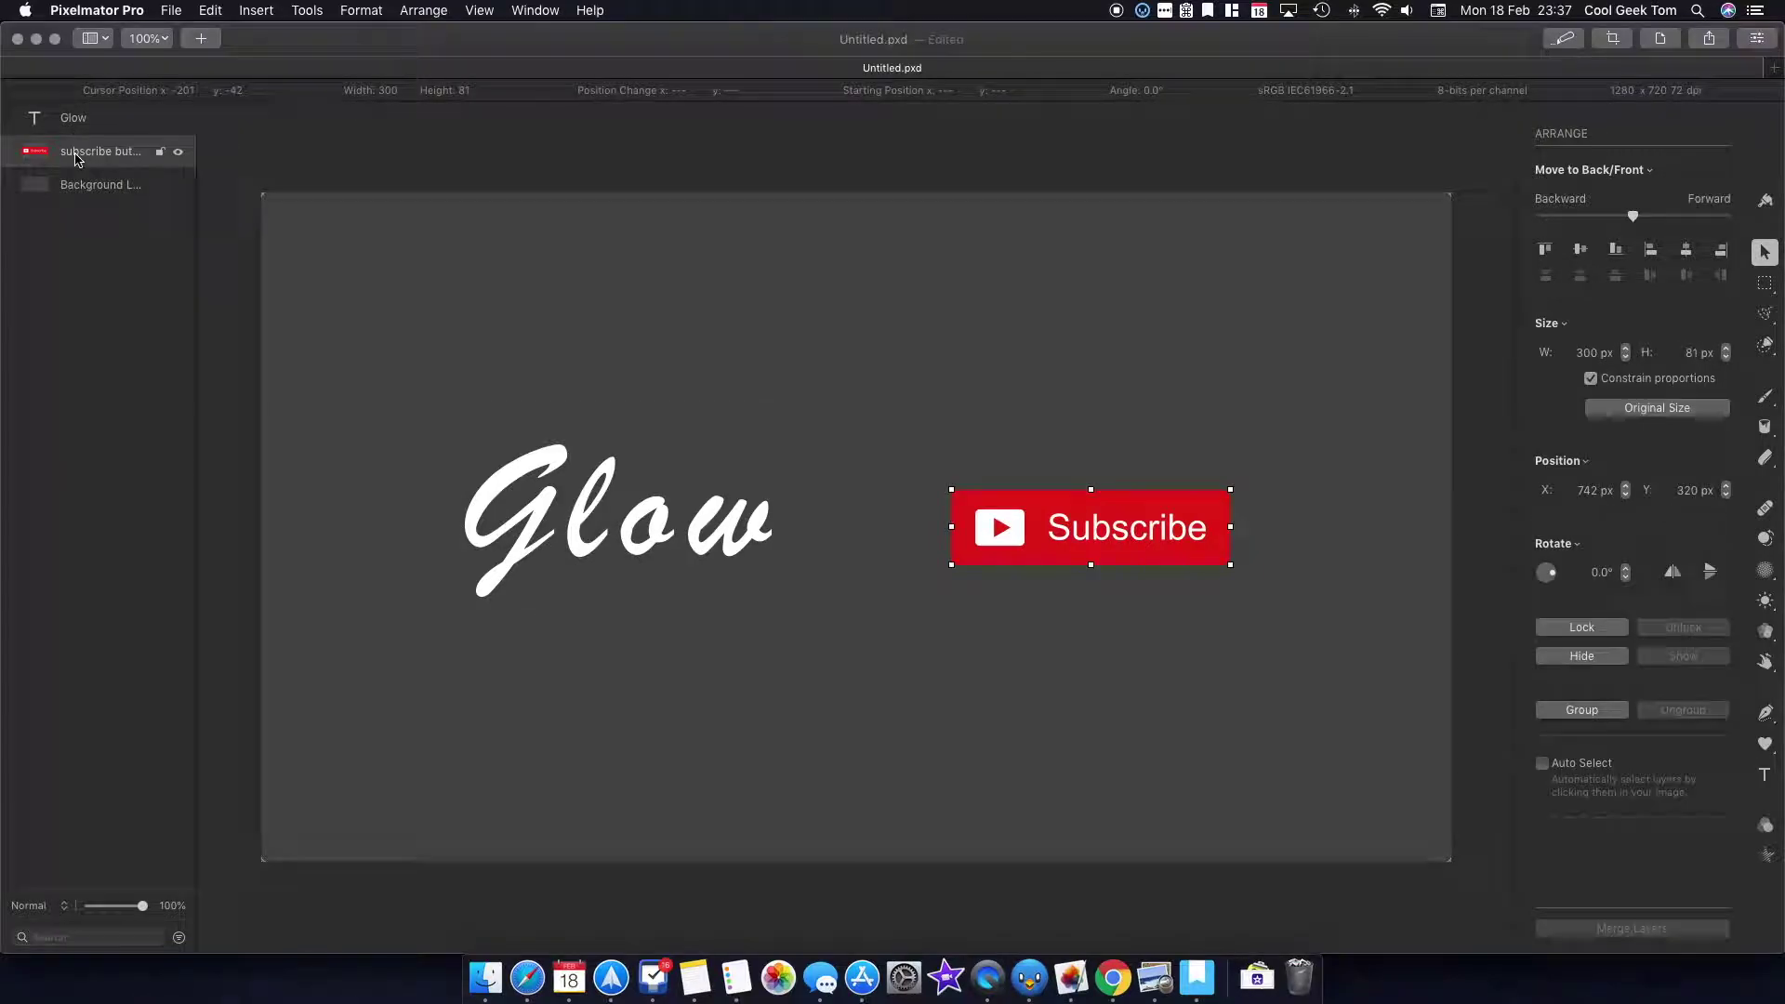
pyautogui.rightClick(77, 158)
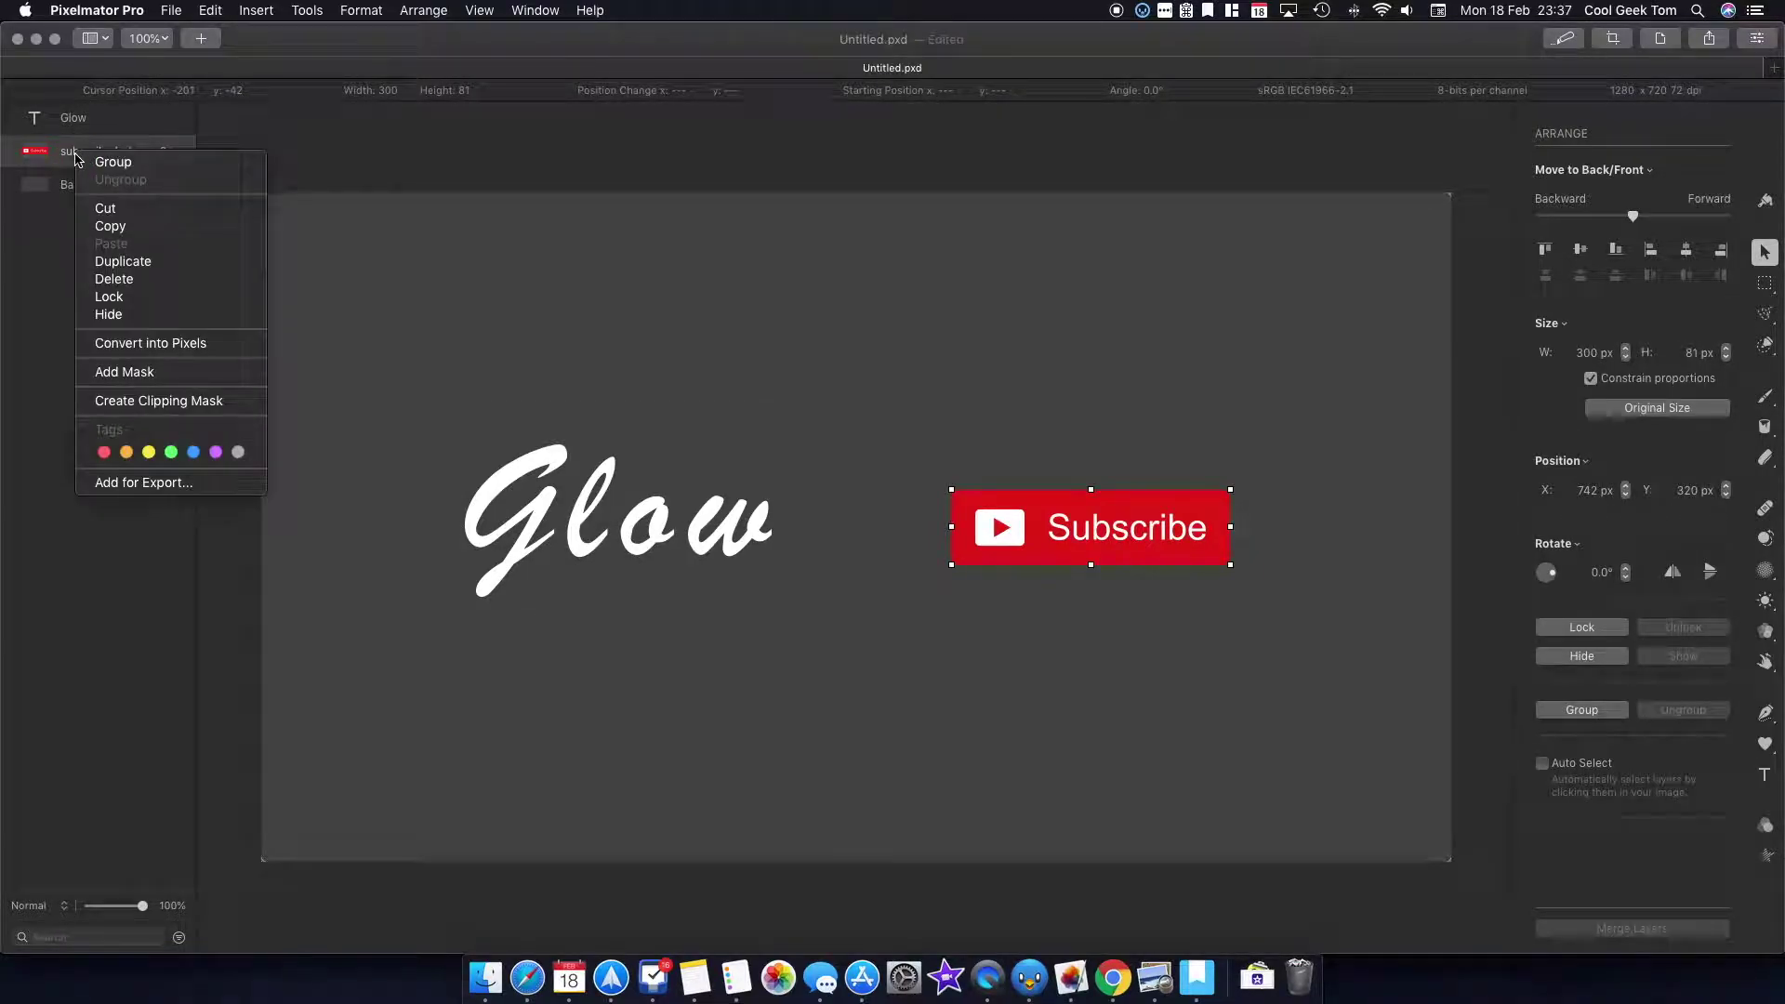
pyautogui.click(158, 262)
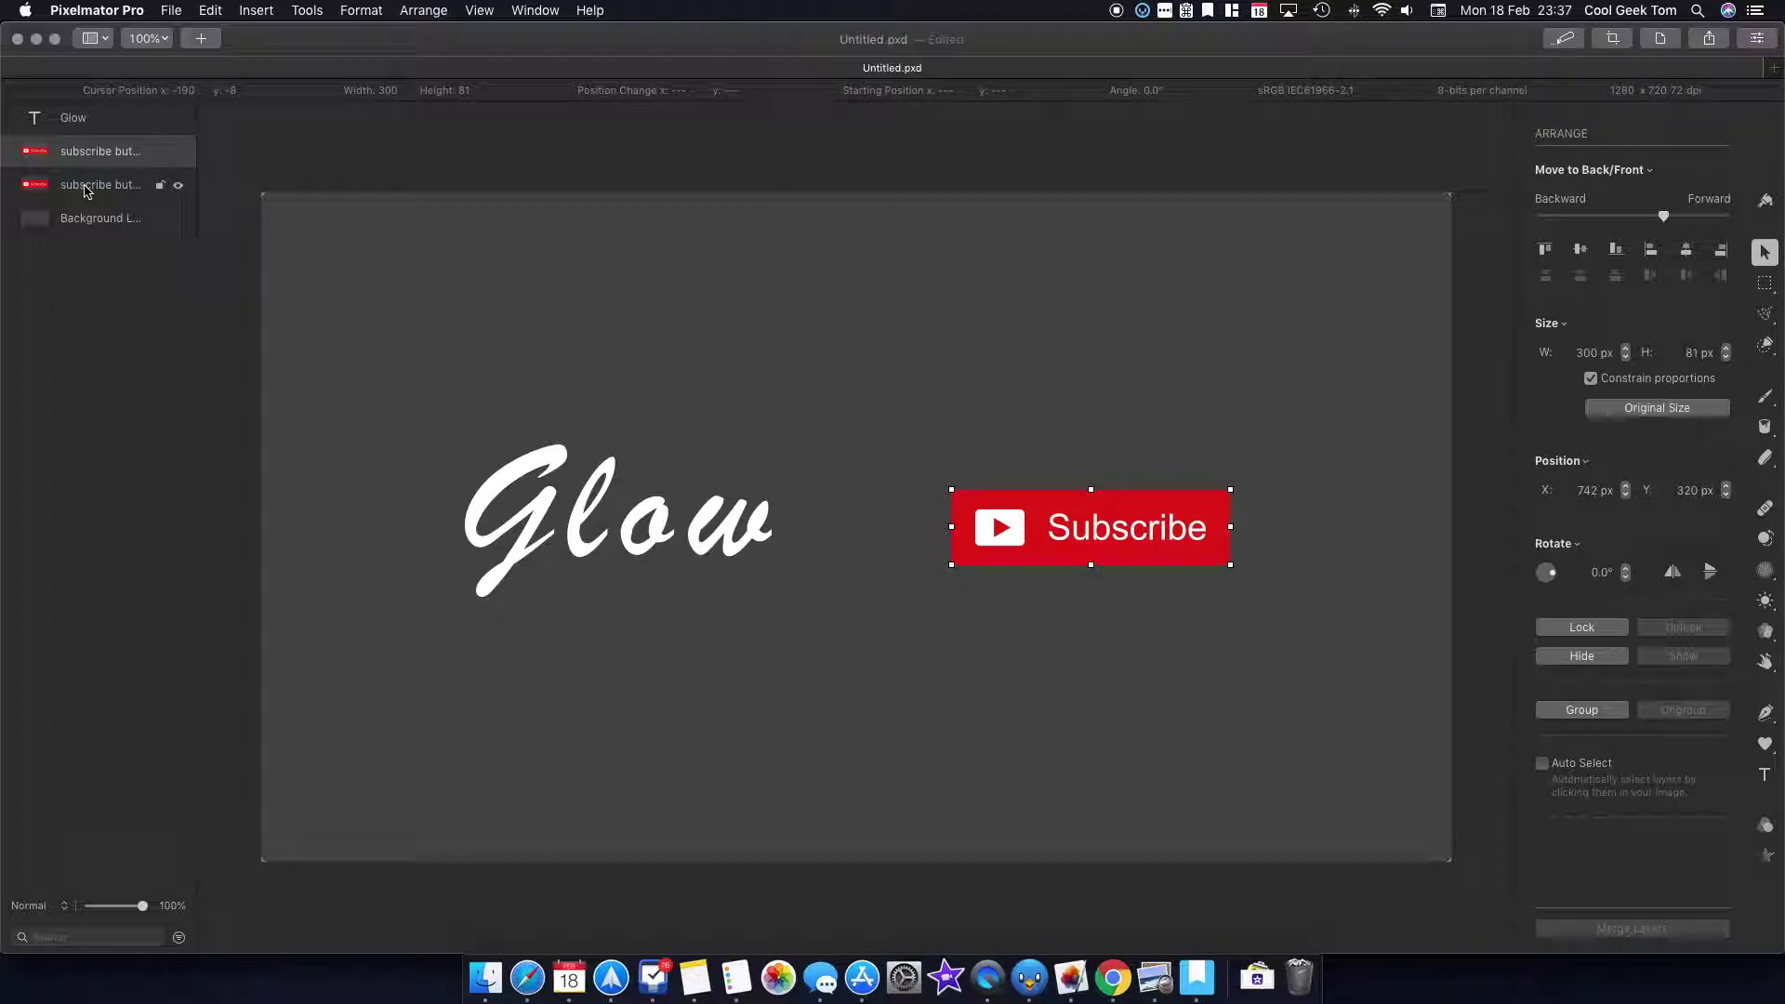
pyautogui.click(87, 190)
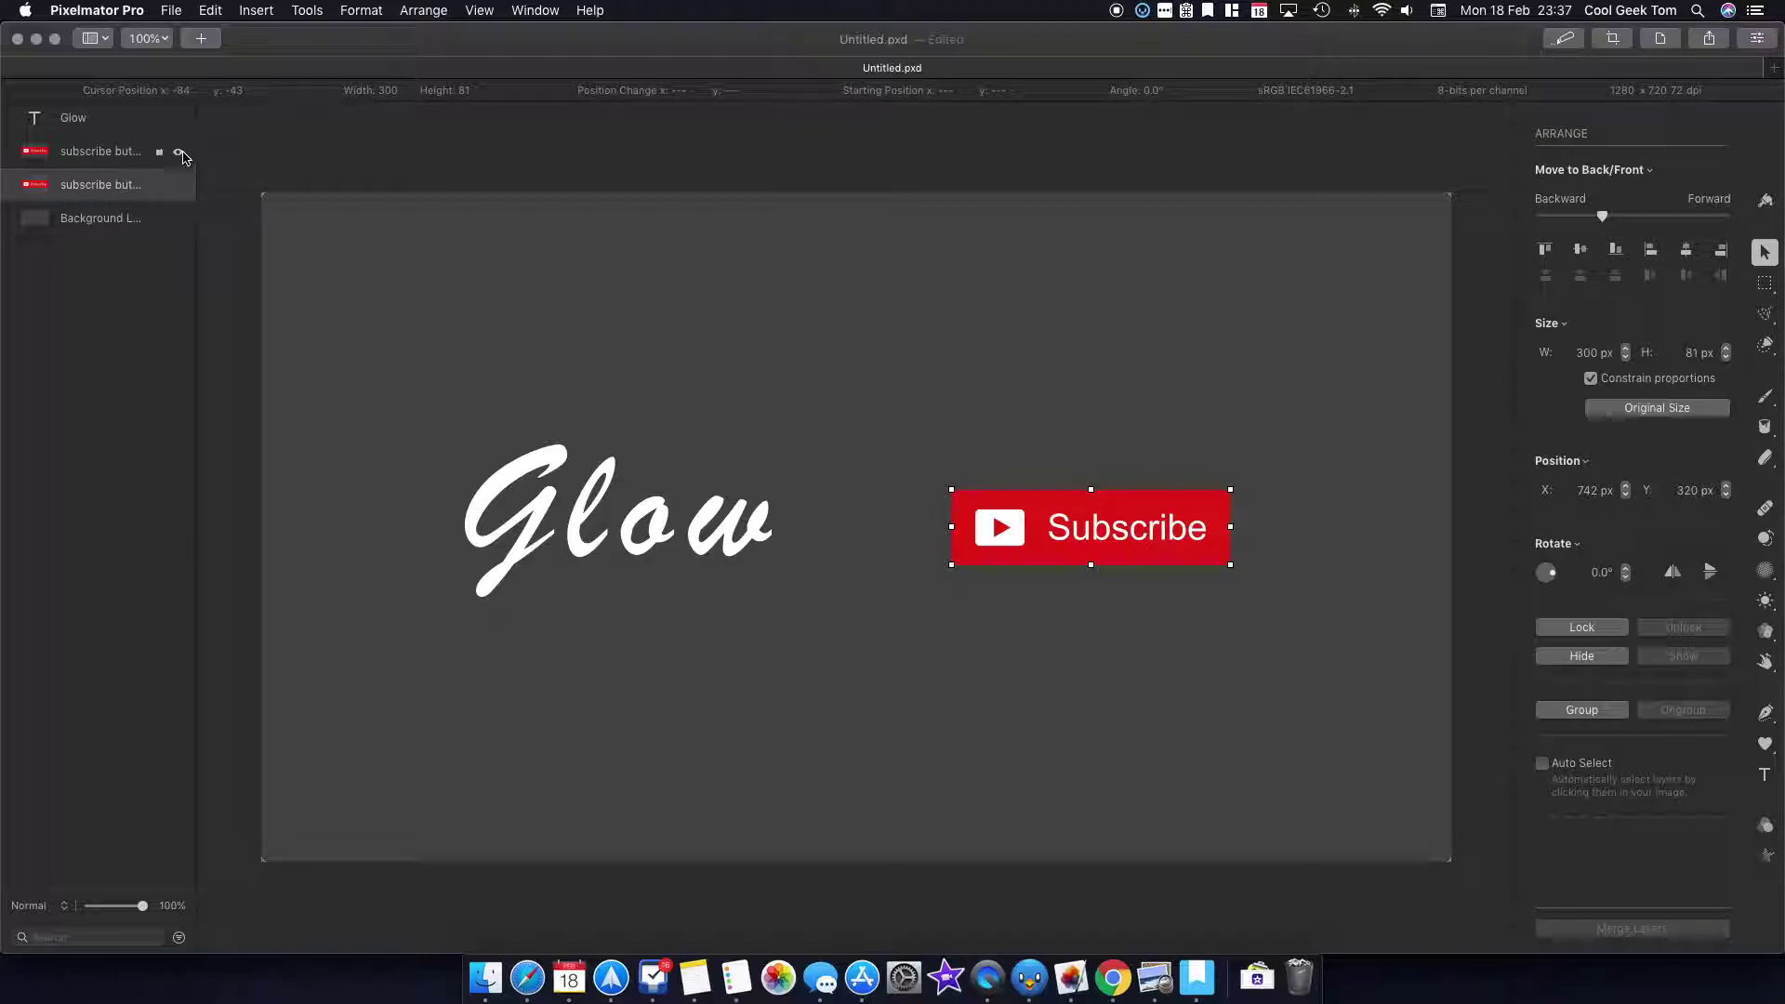
pyautogui.click(180, 154)
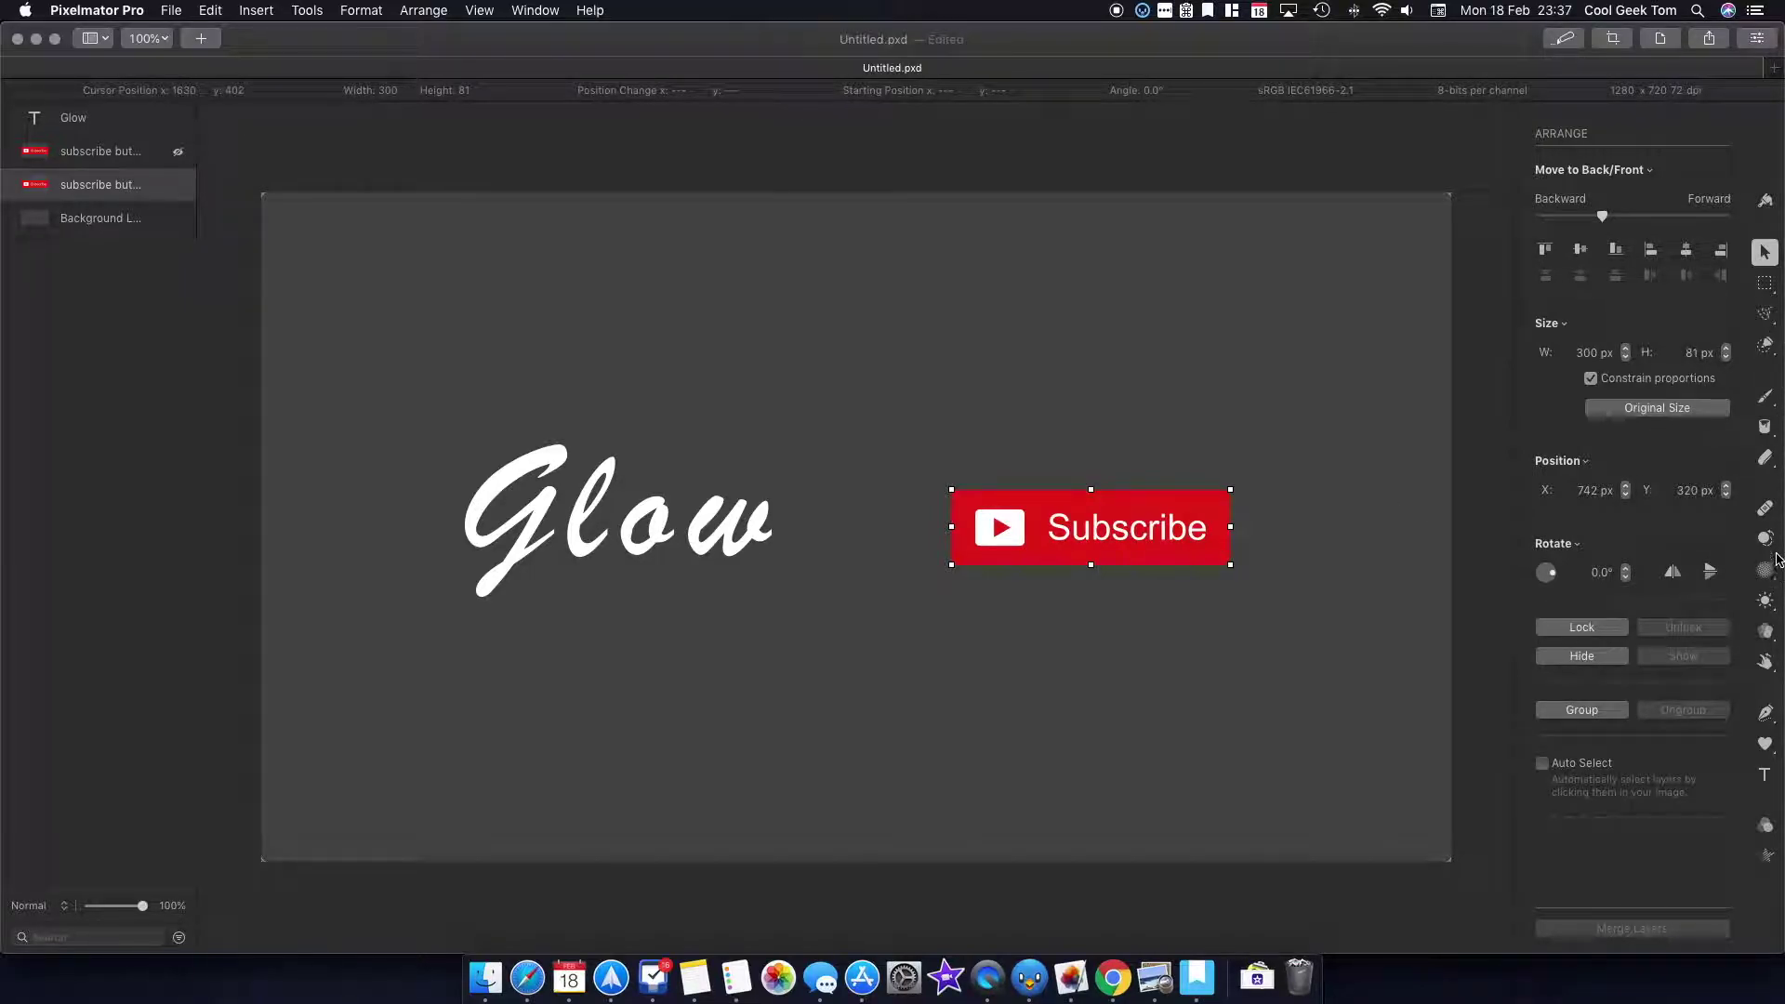
pyautogui.click(1764, 426)
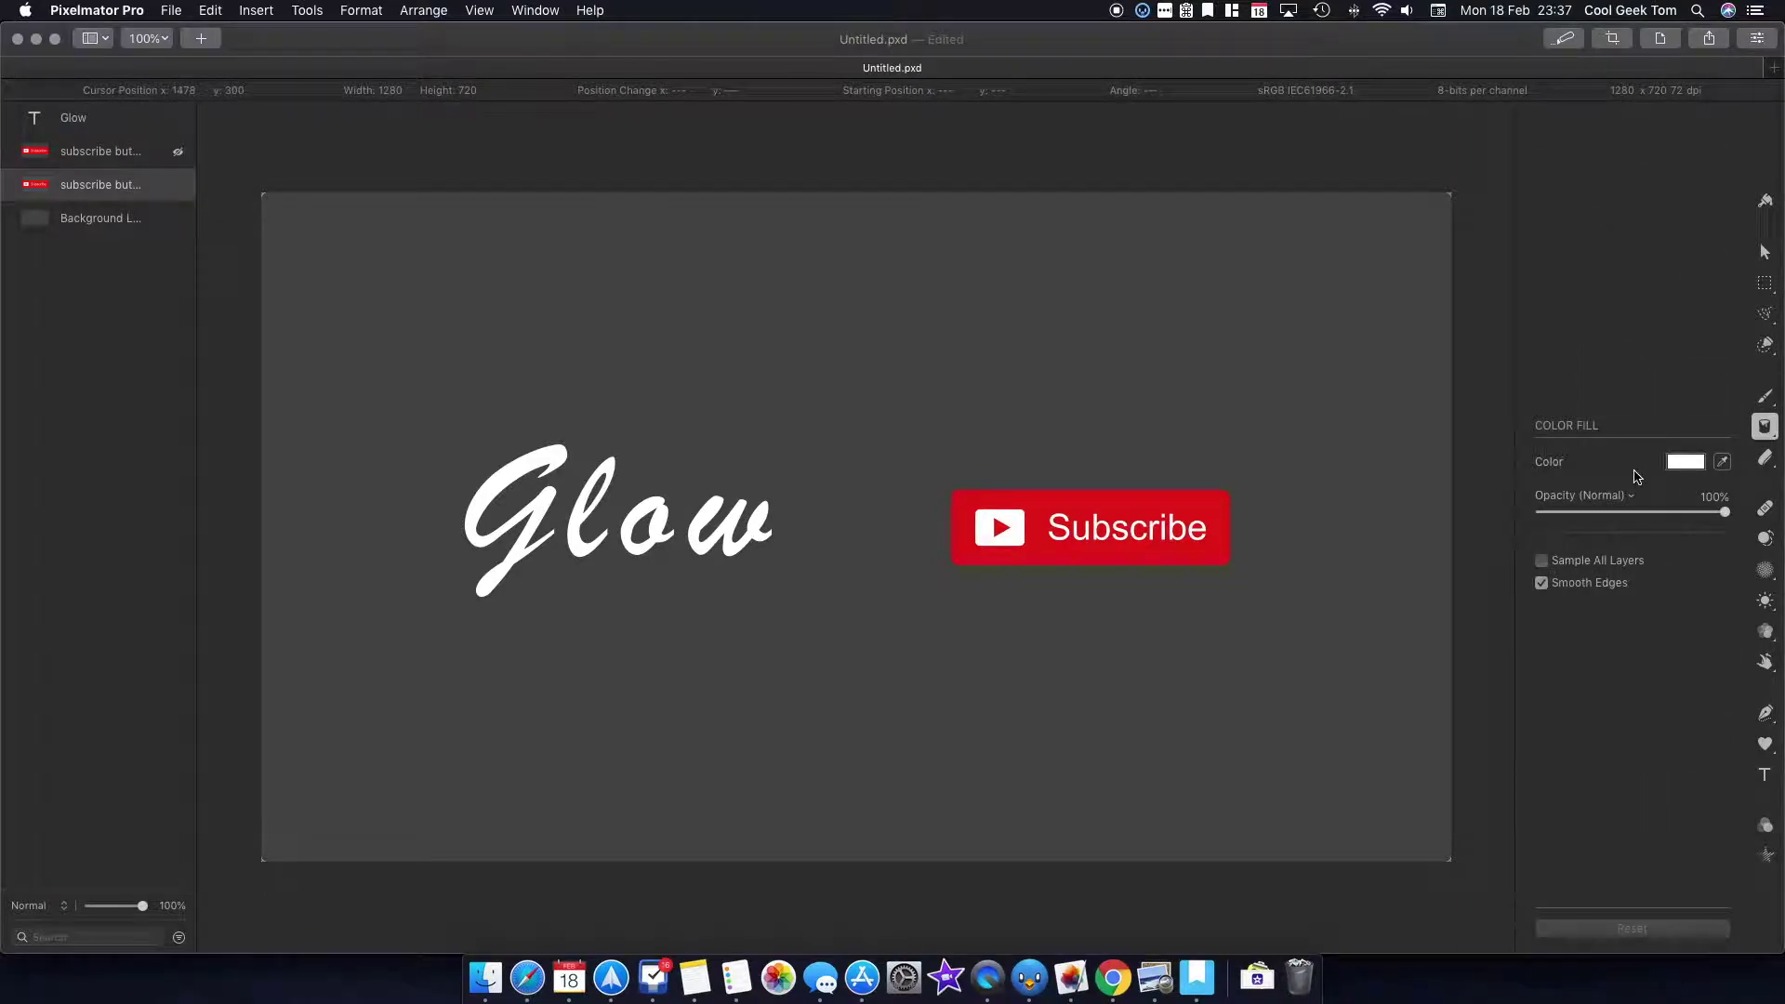
# Step: Paint-bucket the lower Subscribe button copy with White
pyautogui.click(1698, 464)
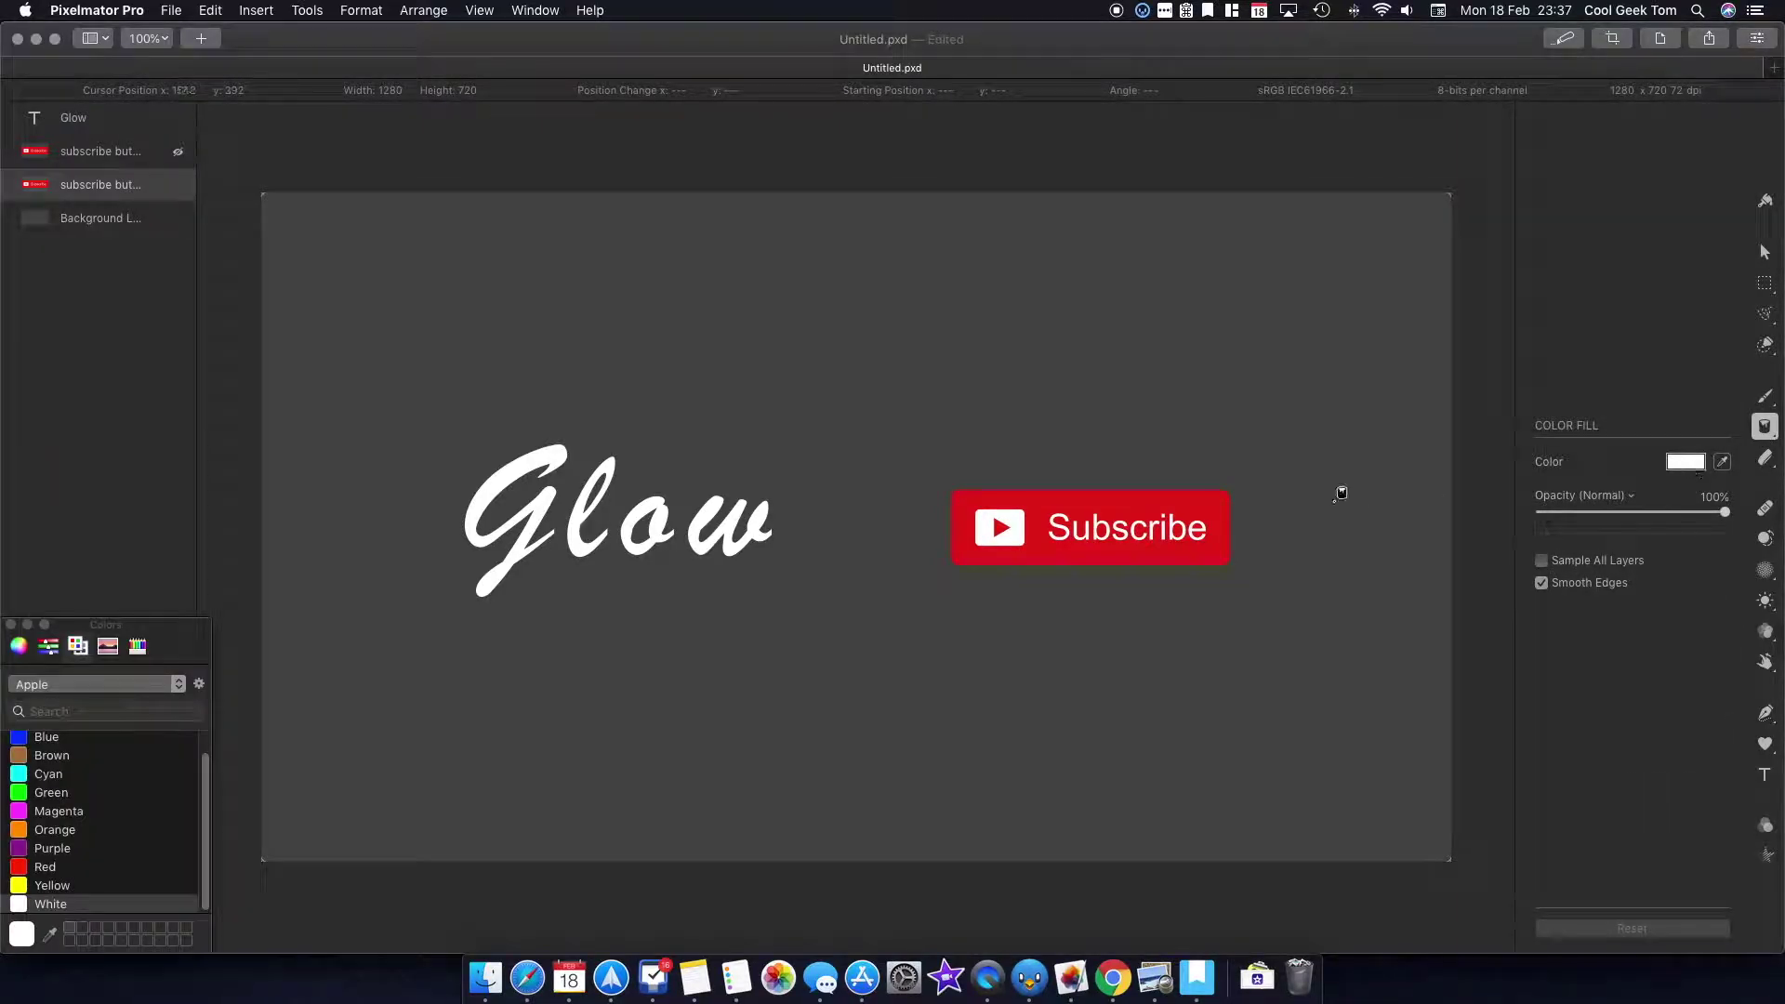
pyautogui.click(1207, 503)
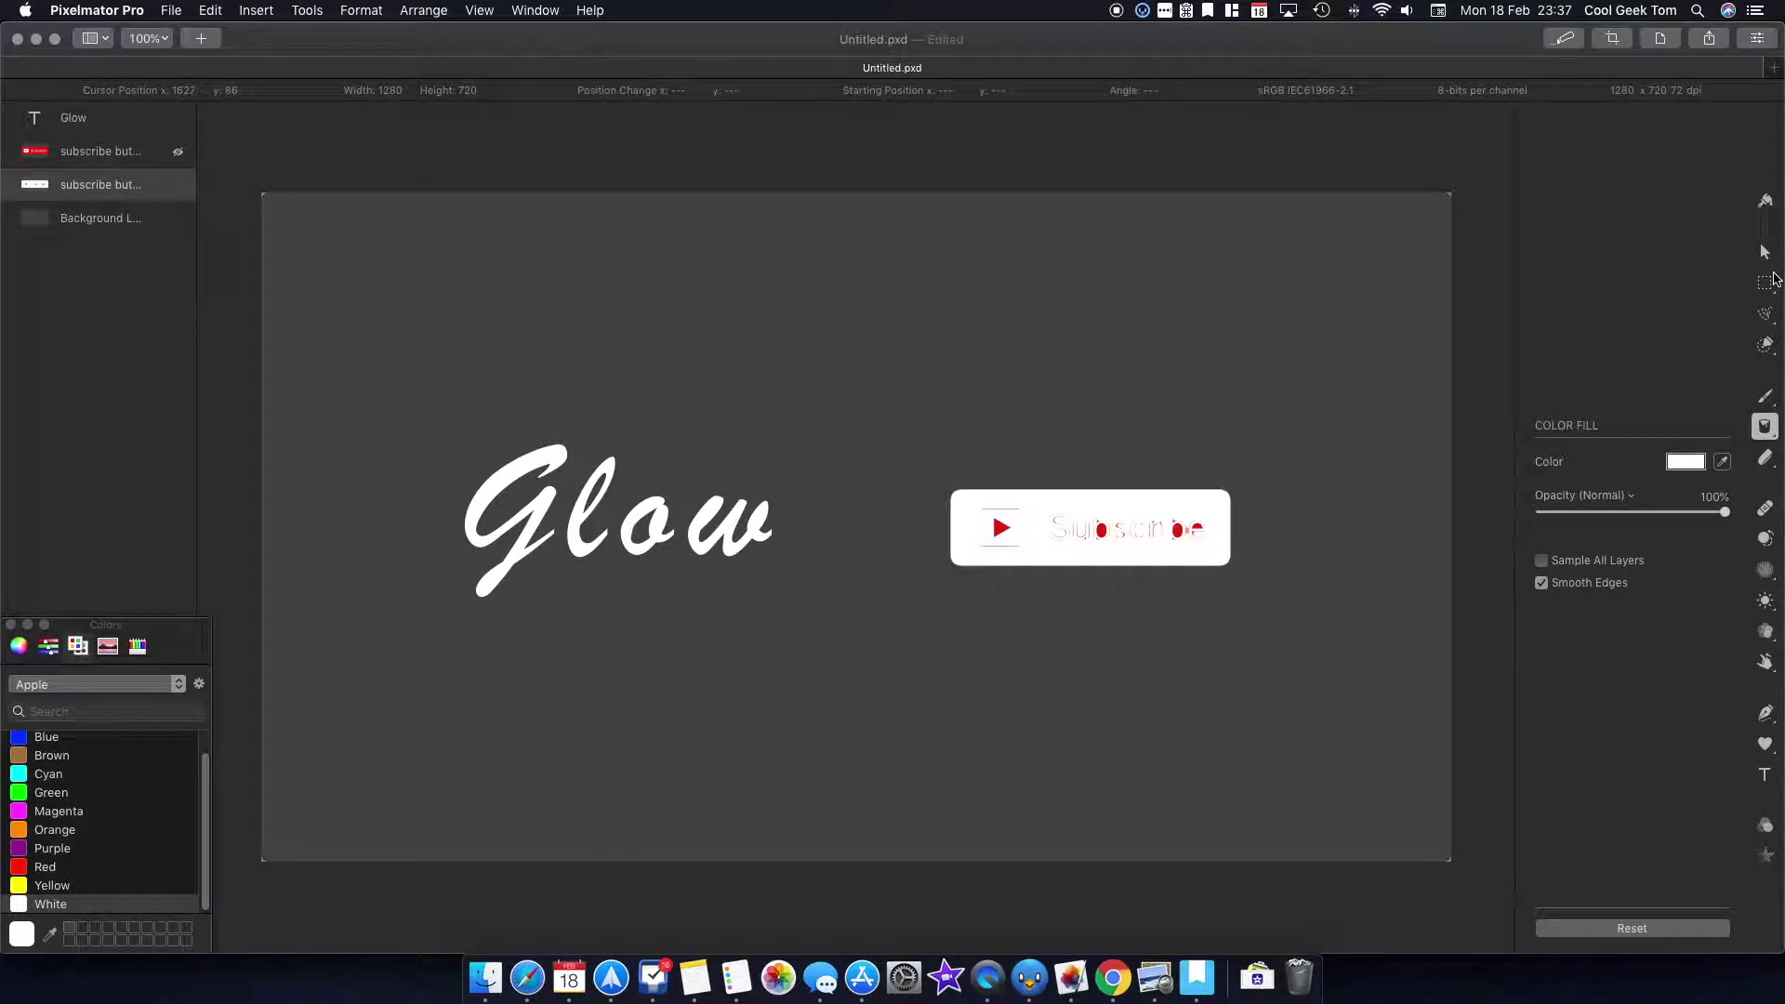
pyautogui.click(1766, 253)
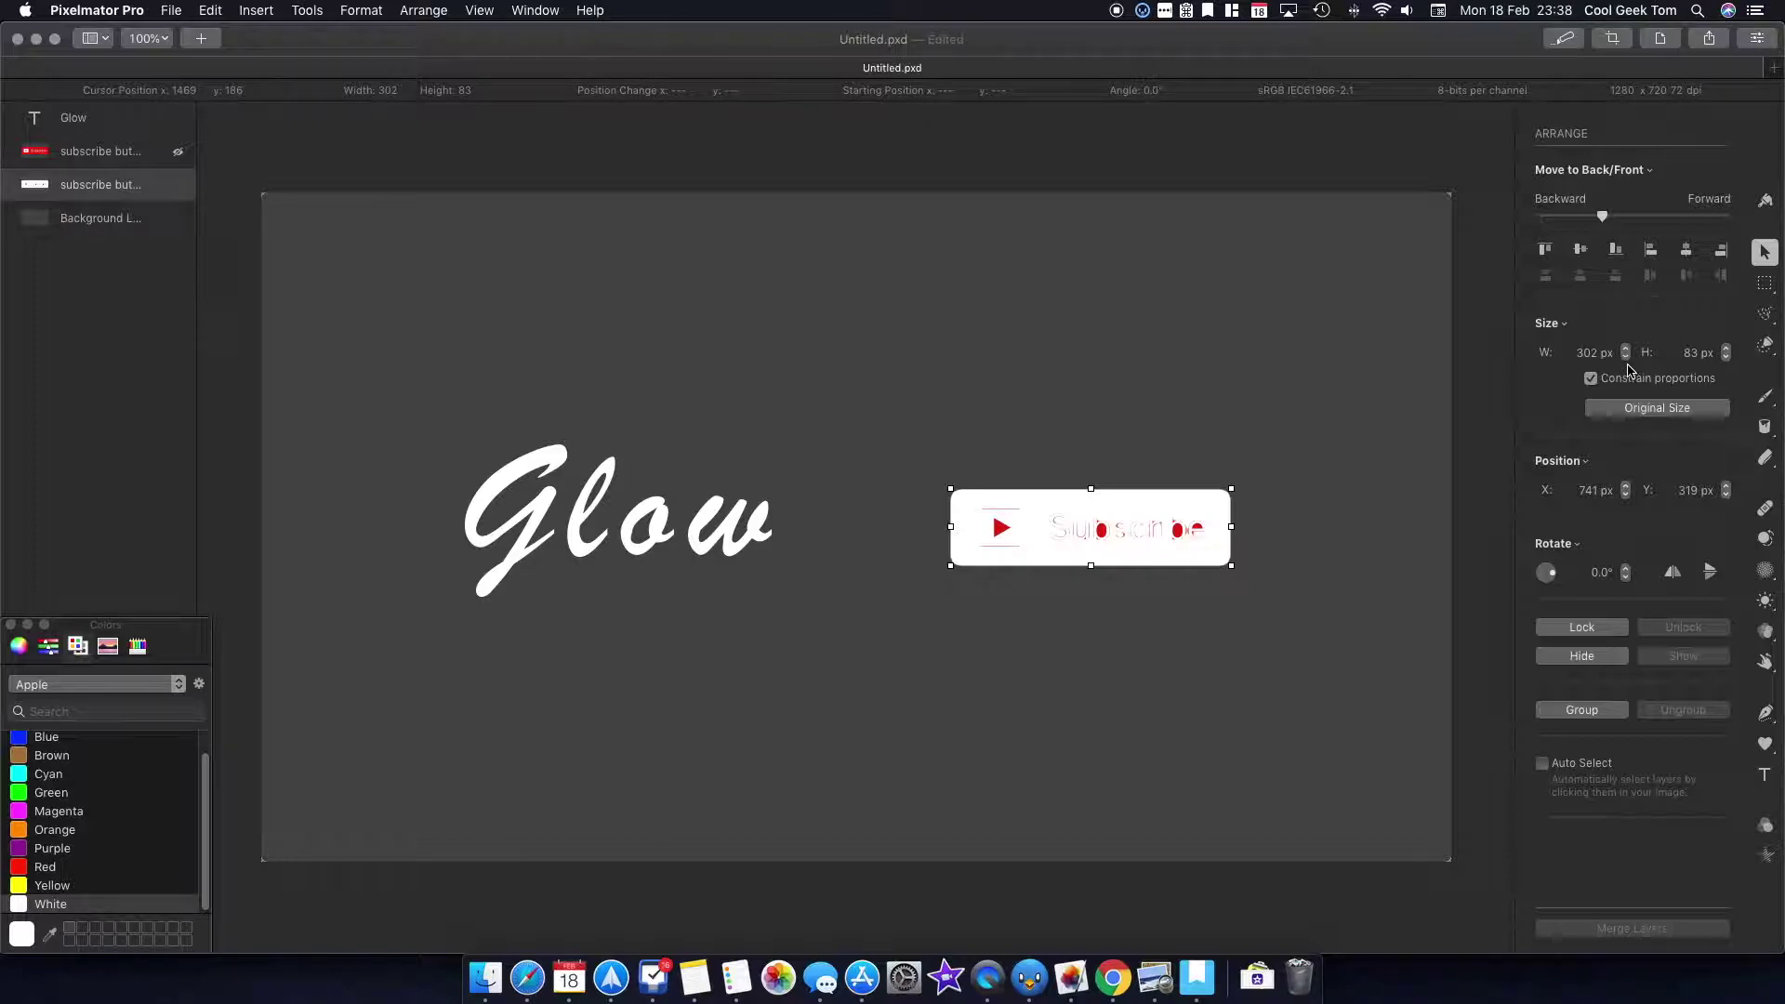
# Step: Widen the white button copy to 312 px
pyautogui.click(1627, 350)
pyautogui.click(1626, 350)
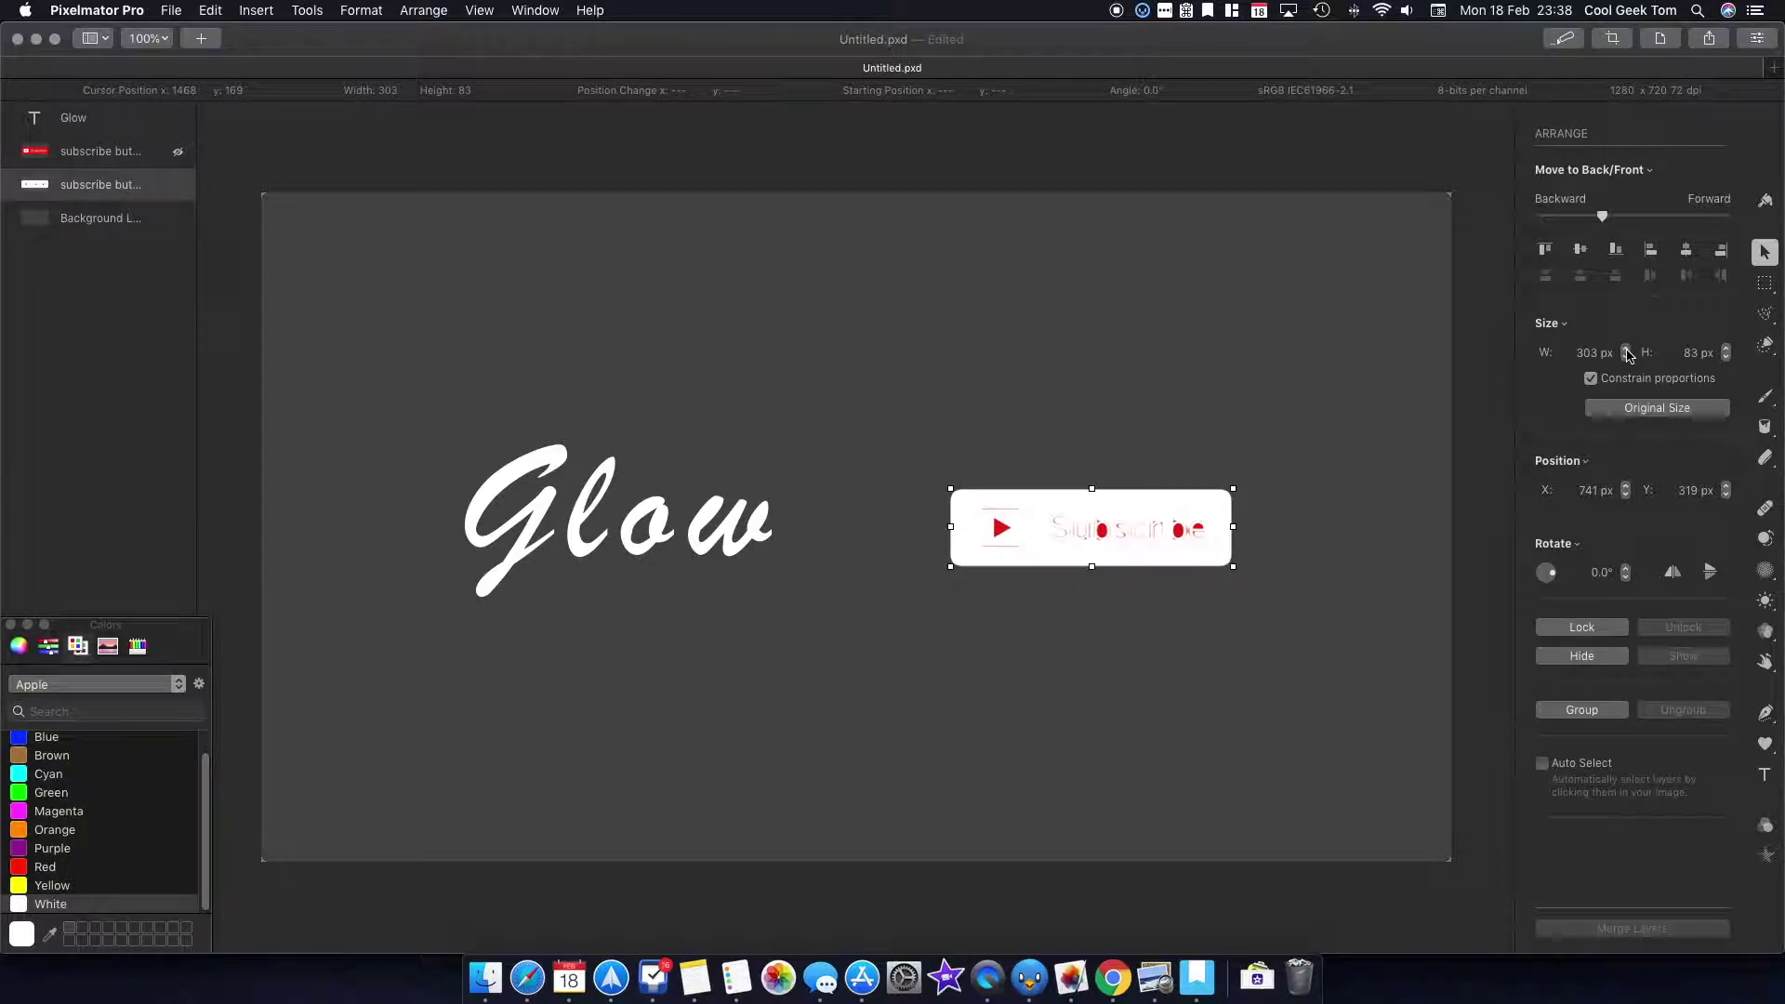
pyautogui.click(1627, 349)
pyautogui.click(1627, 349)
pyautogui.click(1627, 349)
pyautogui.click(1626, 350)
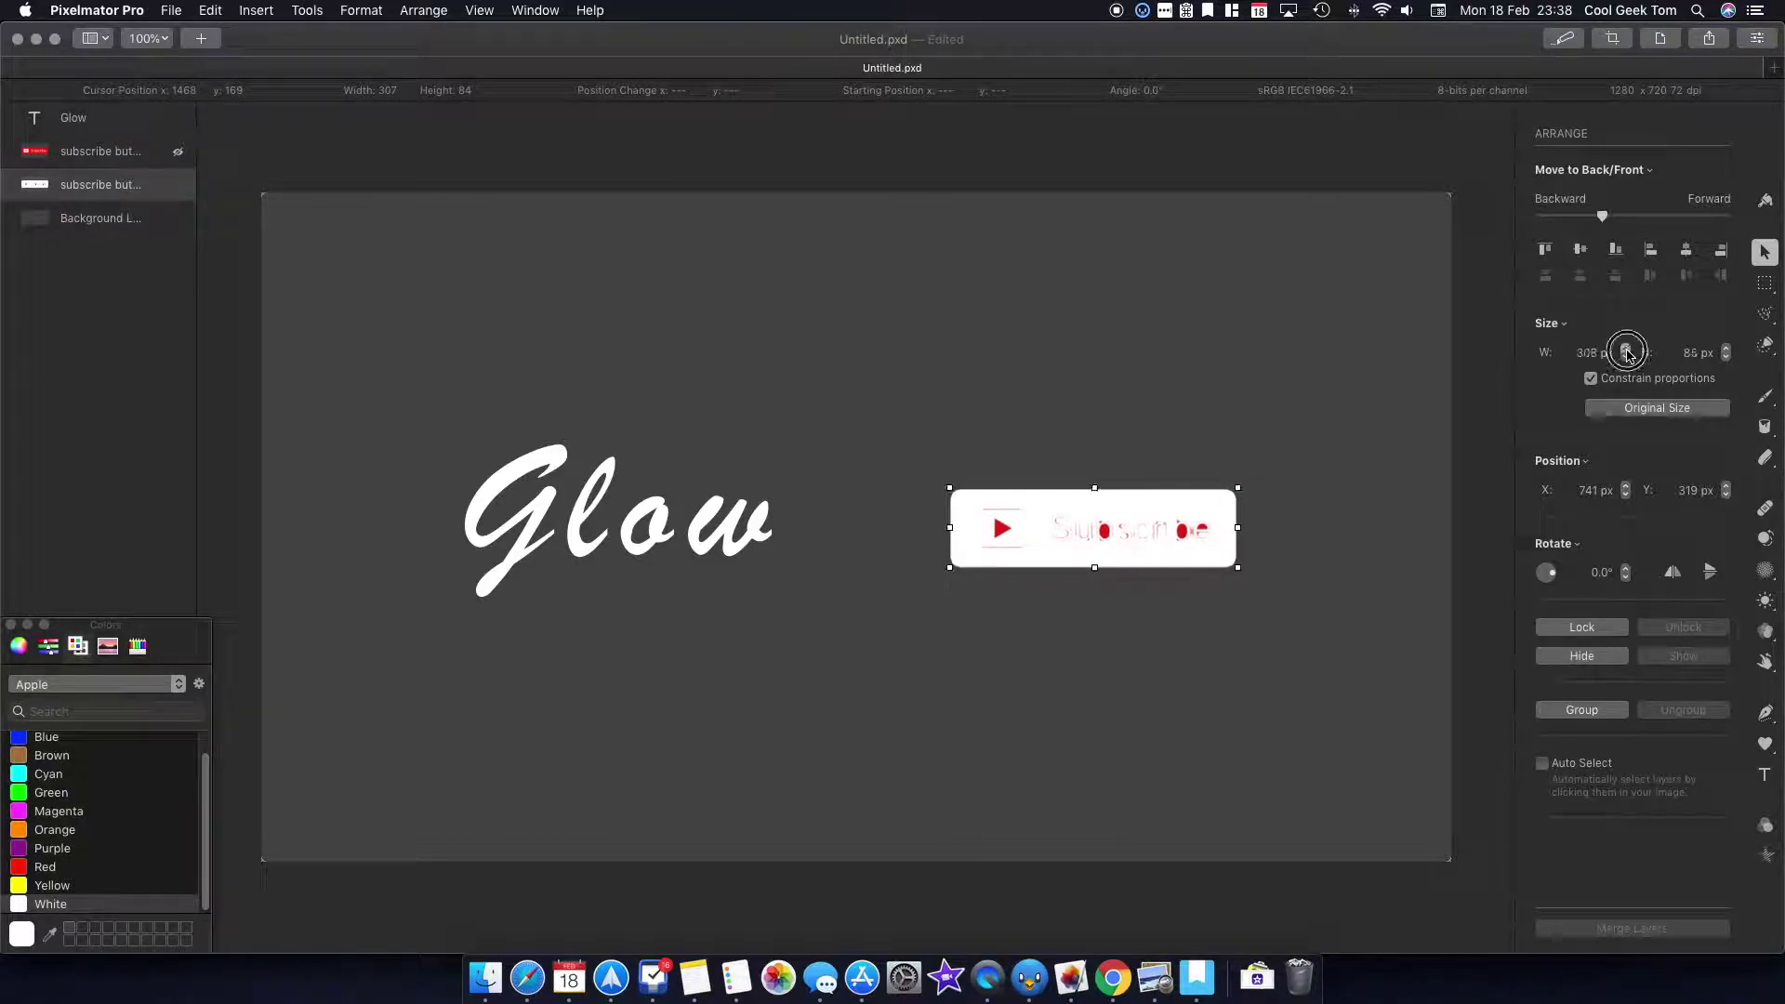
pyautogui.click(1627, 350)
pyautogui.click(1626, 349)
pyautogui.click(1626, 350)
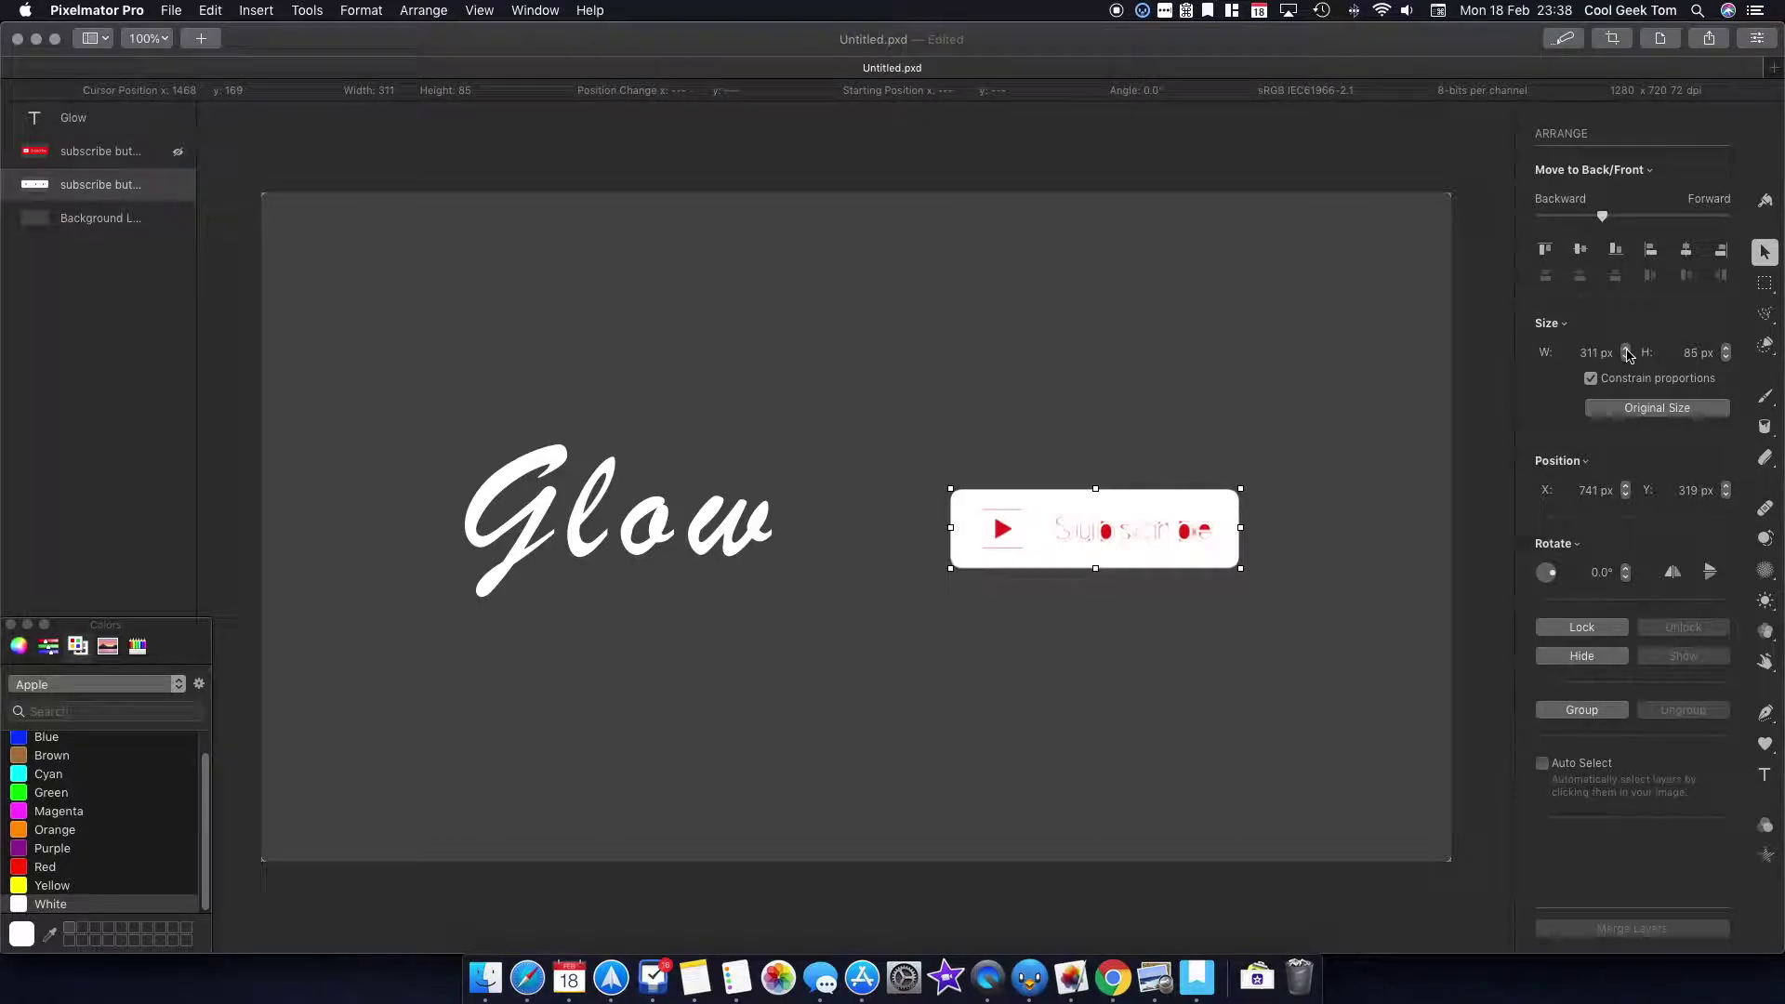
pyautogui.click(1626, 350)
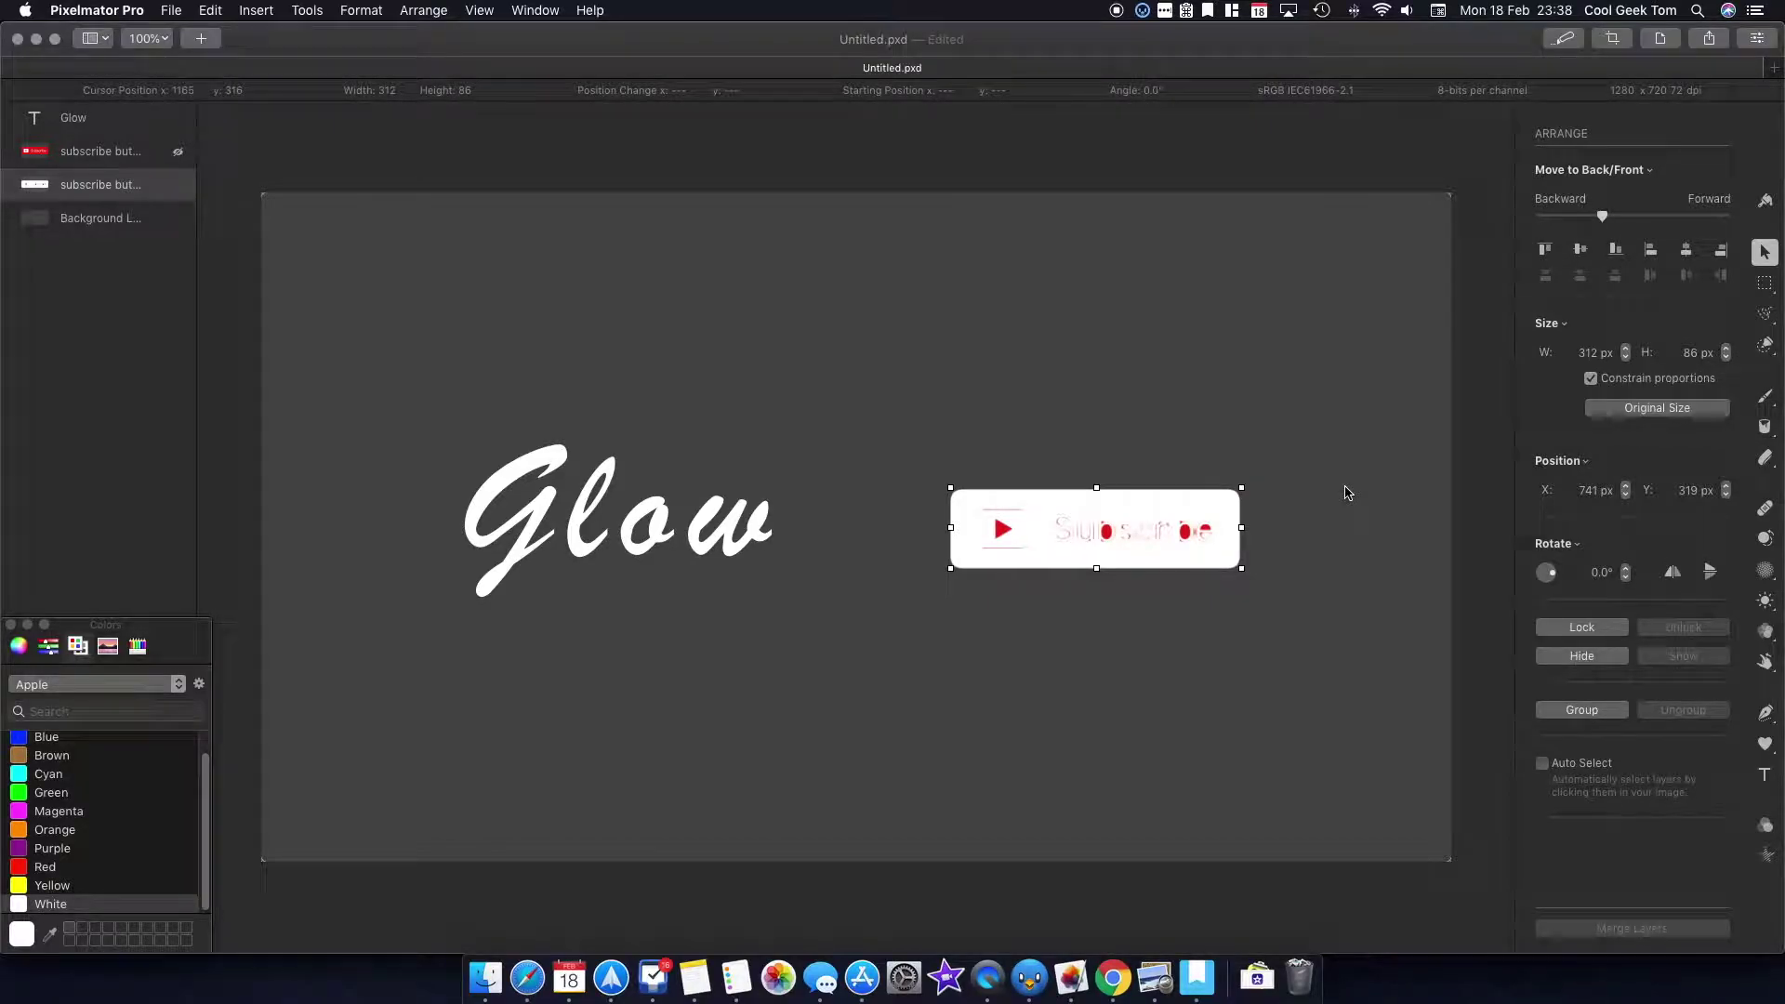
# Step: Unhide the red Subscribe button and nudge the white copy to 736, 318 px behind it
pyautogui.click(179, 154)
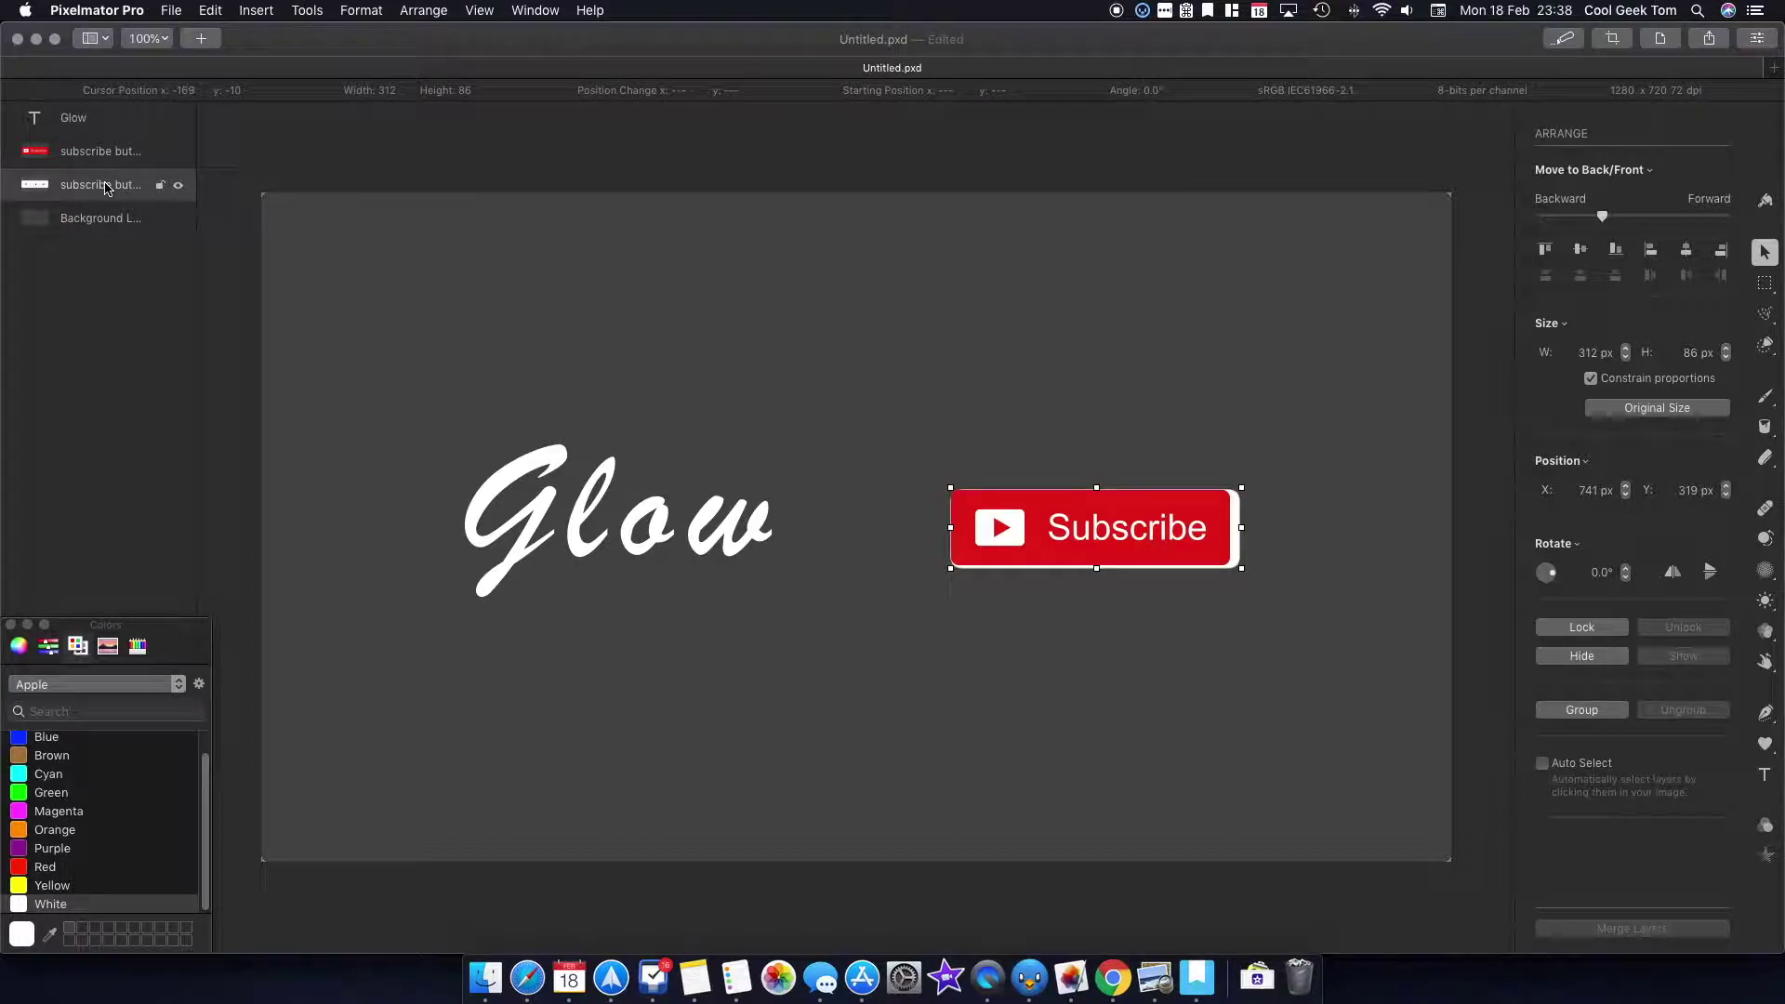
pyautogui.press('Left')
pyautogui.press('Left')
pyautogui.press('Left')
pyautogui.press('Left')
pyautogui.press('Up')
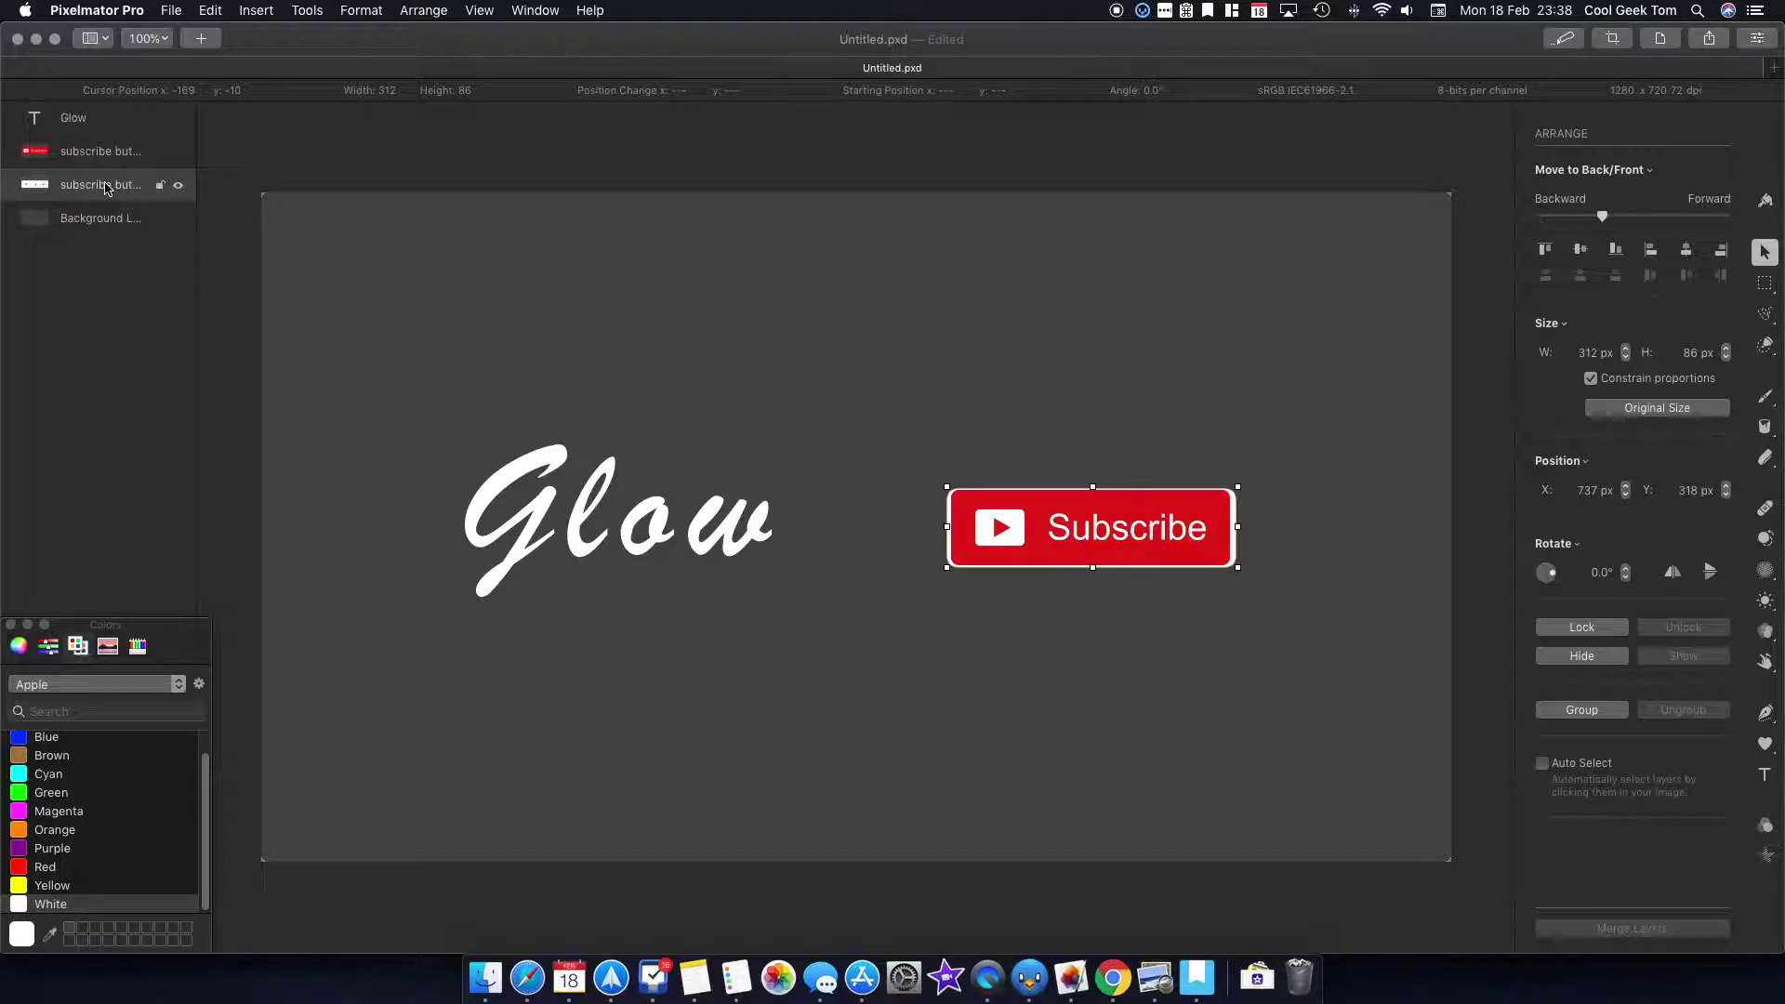
pyautogui.press('Left')
pyautogui.rightClick(125, 191)
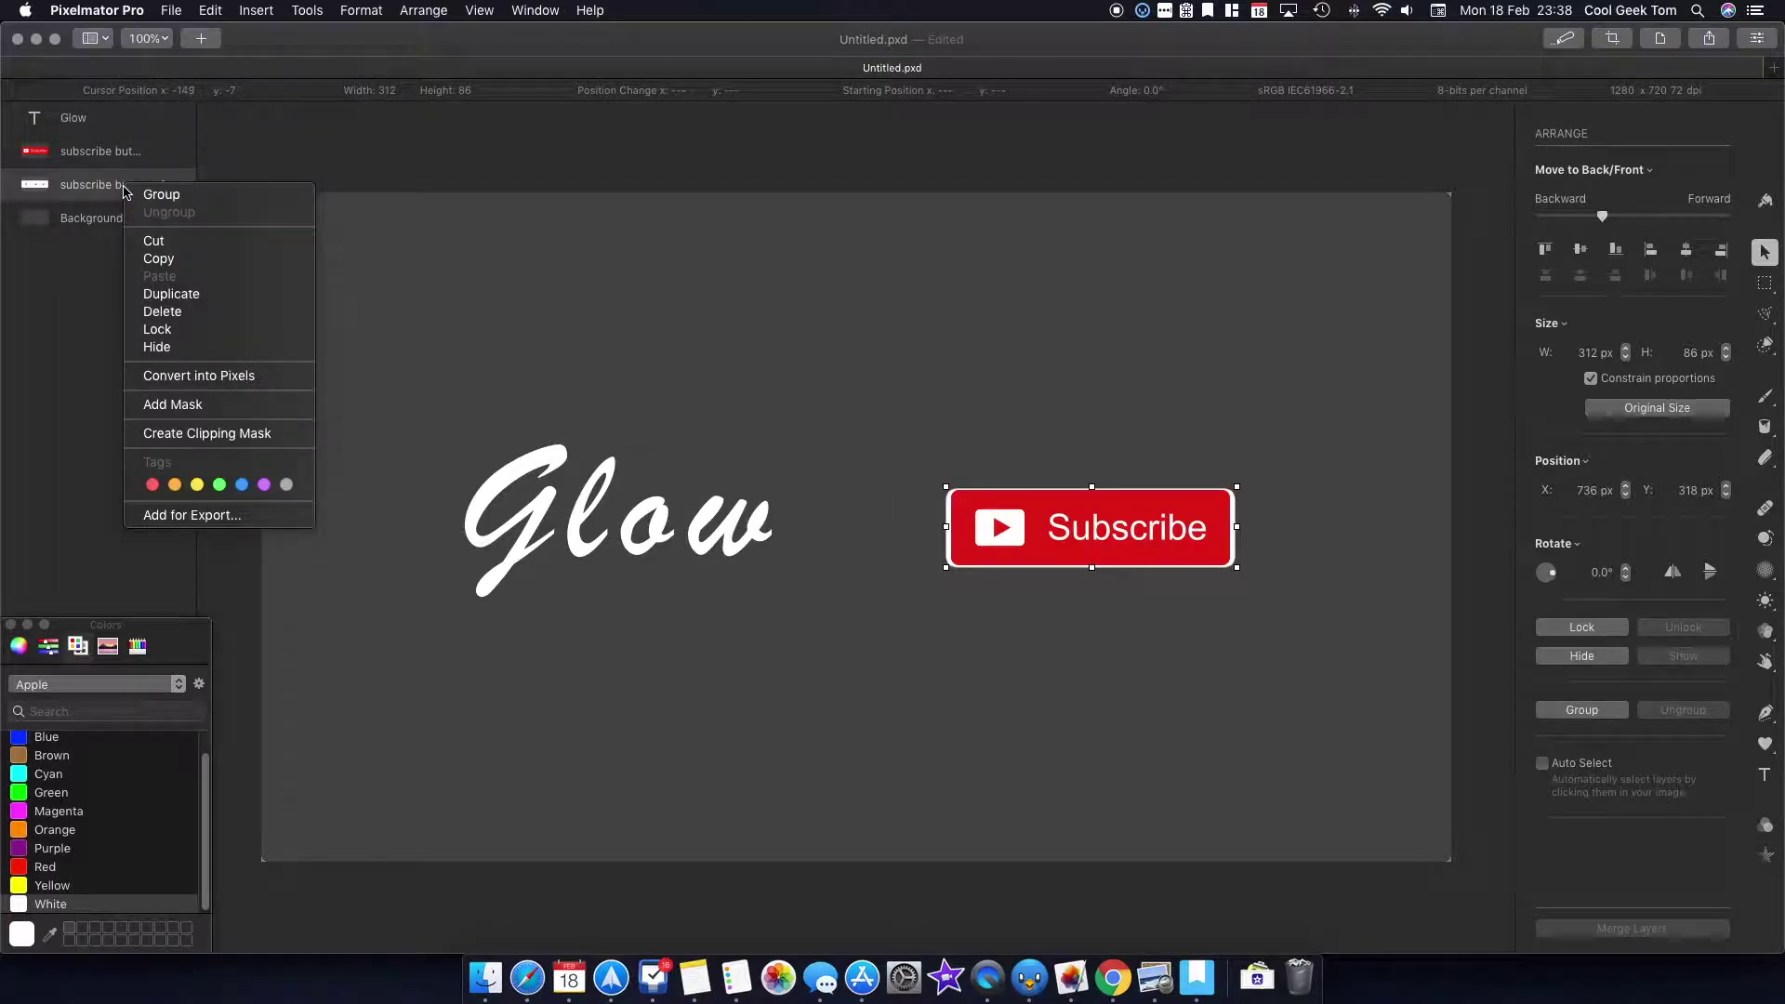
# Step: Convert the white copy into pixels and give it a Gaussian blur of about 14 px
pyautogui.click(201, 376)
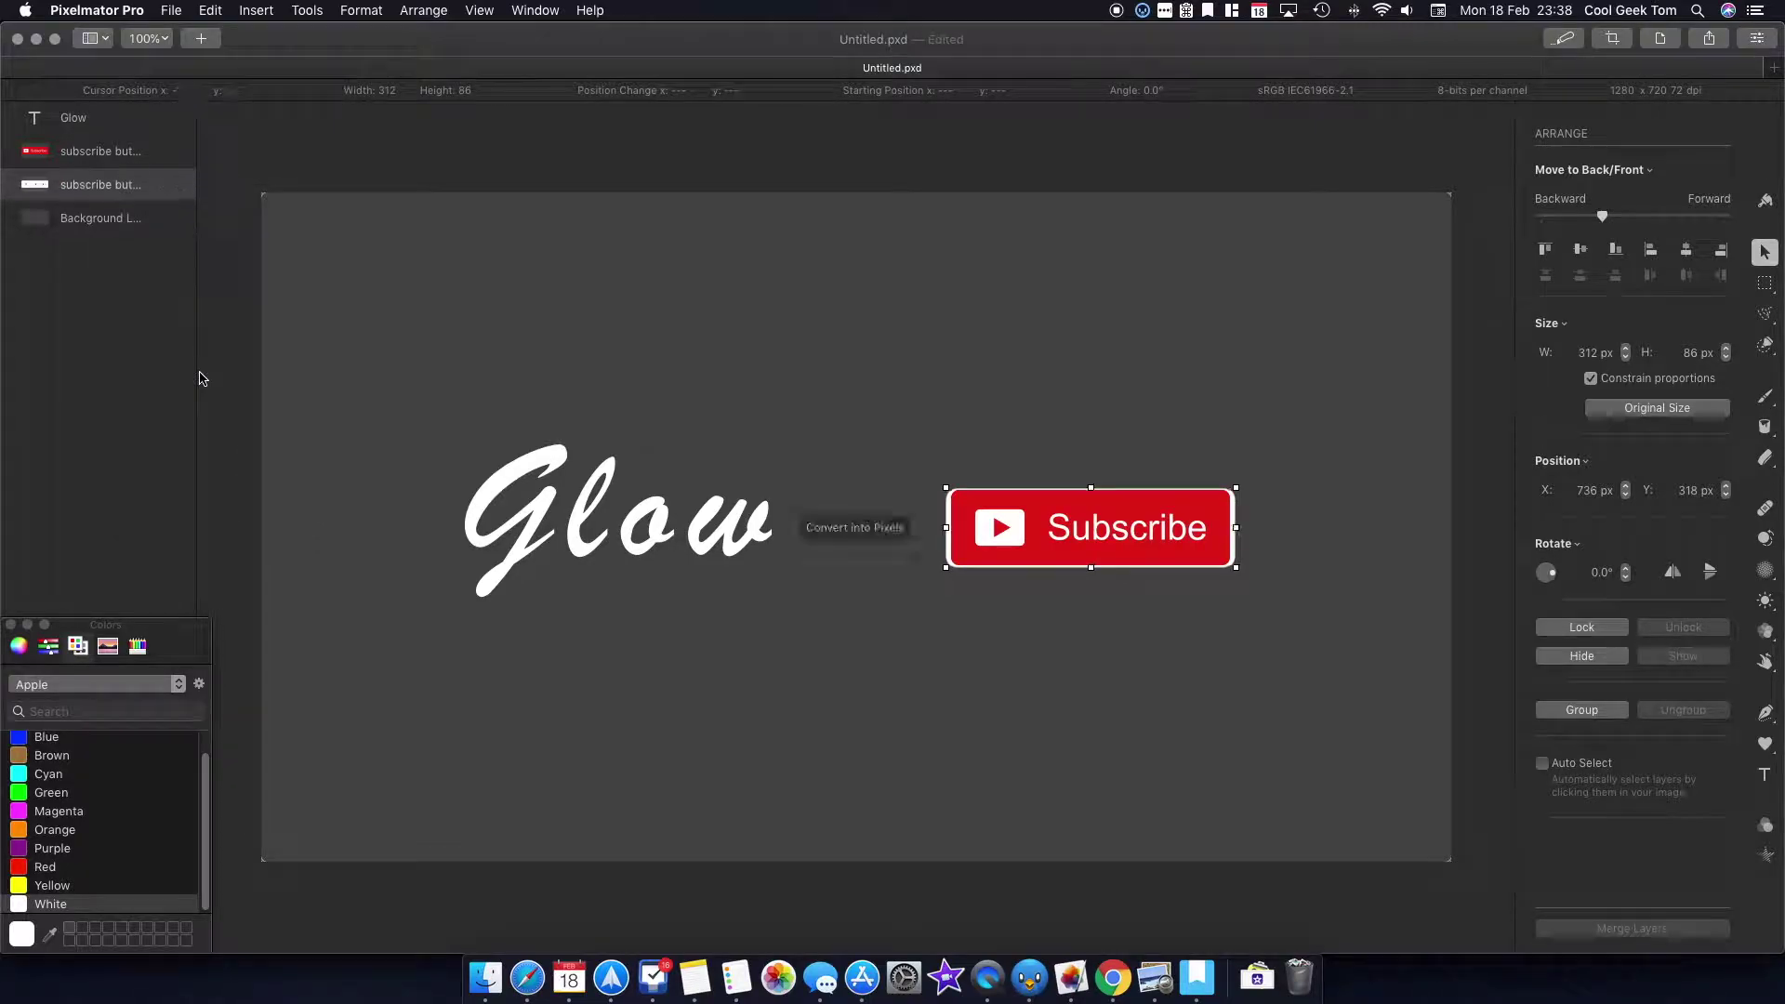
pyautogui.click(1766, 860)
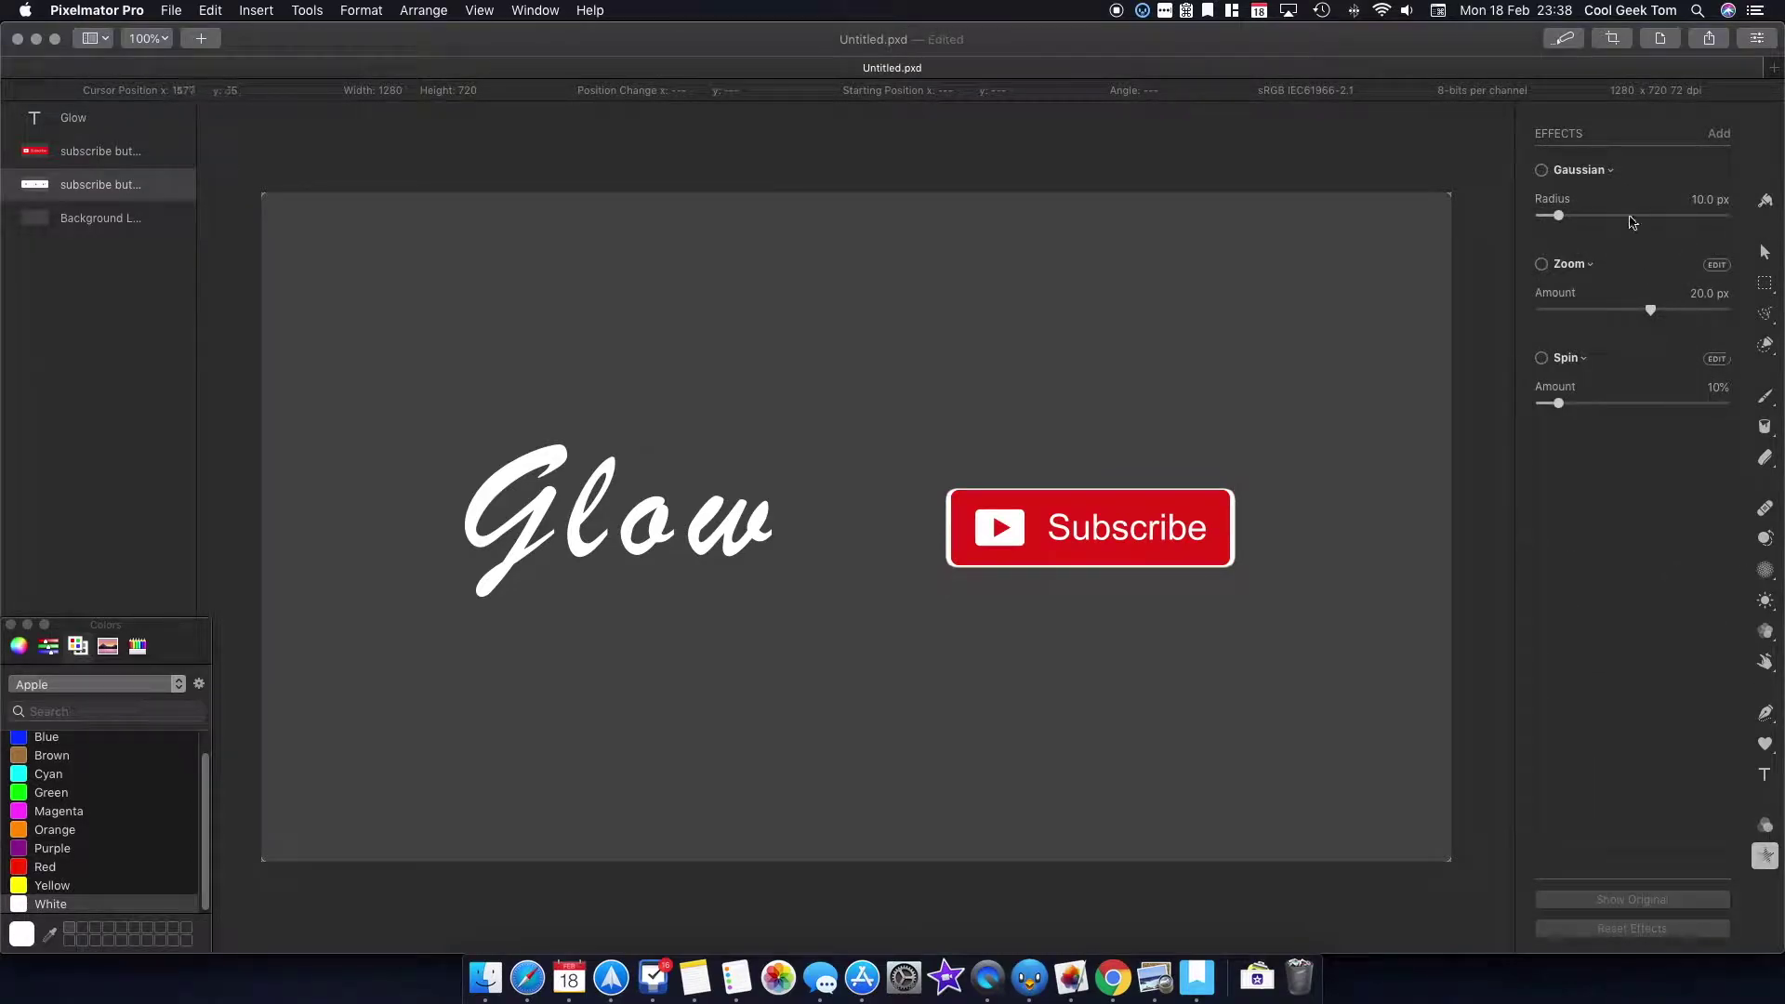
pyautogui.click(1543, 173)
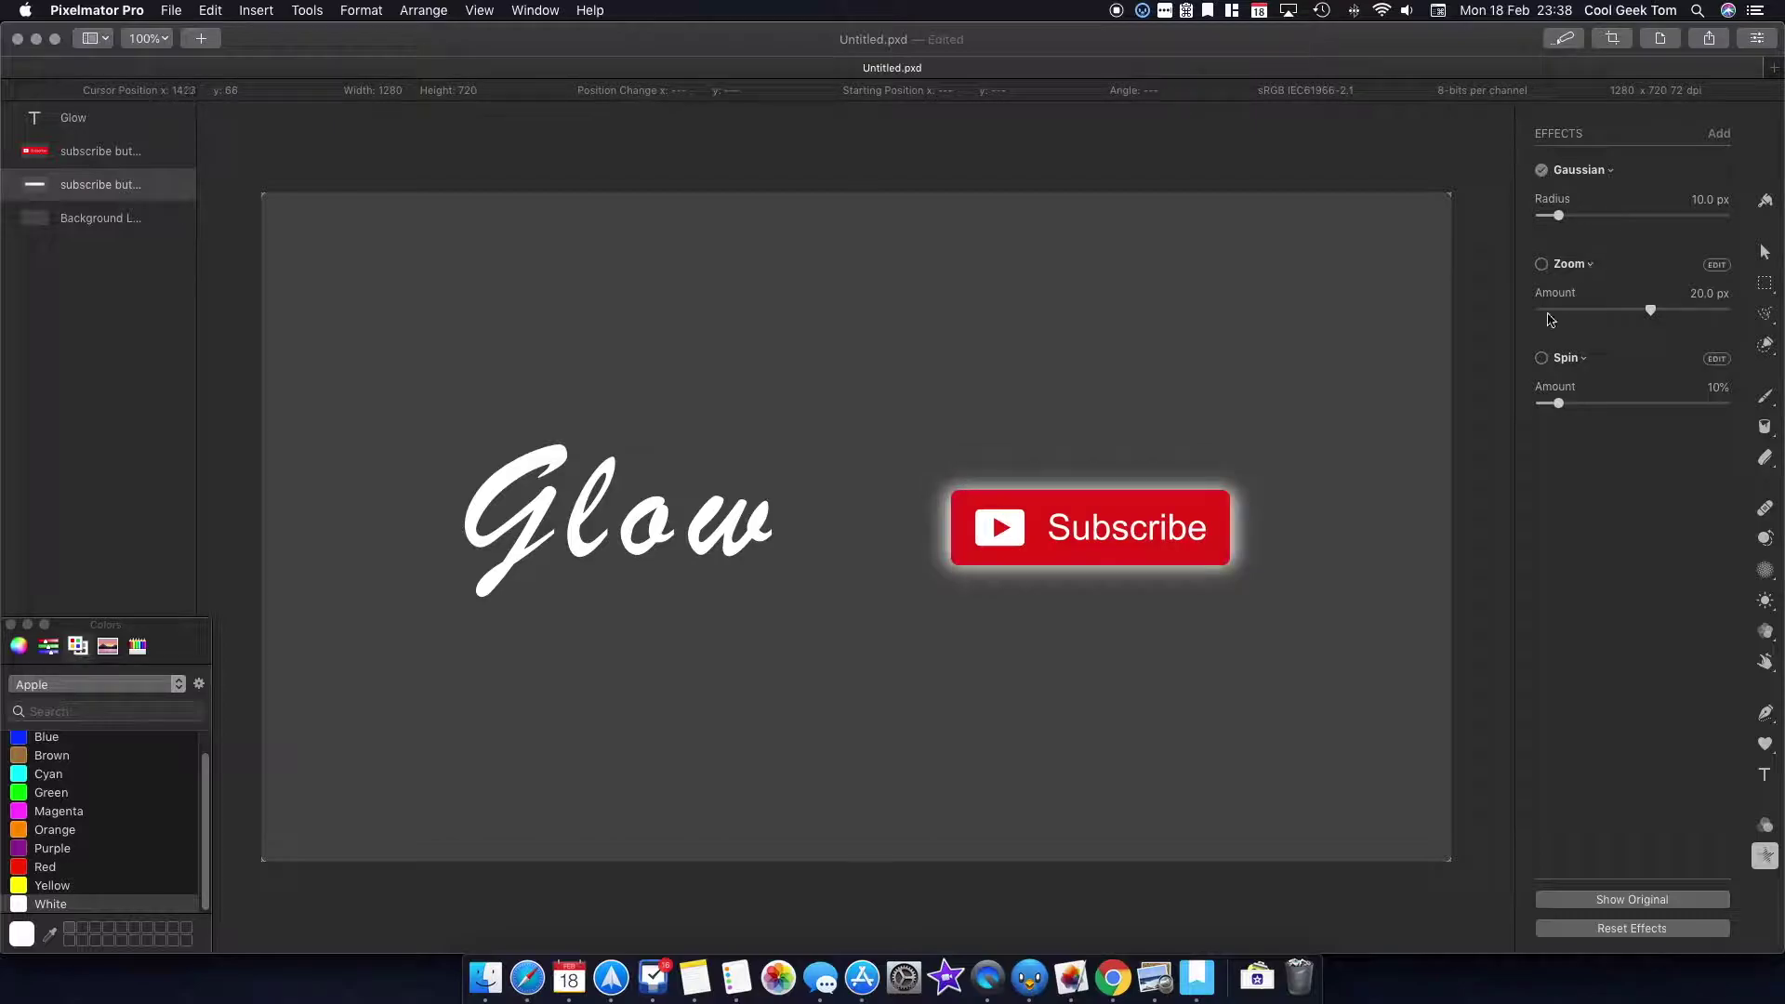
pyautogui.click(1558, 216)
pyautogui.moveTo(1558, 215); pyautogui.dragTo(1574, 216)
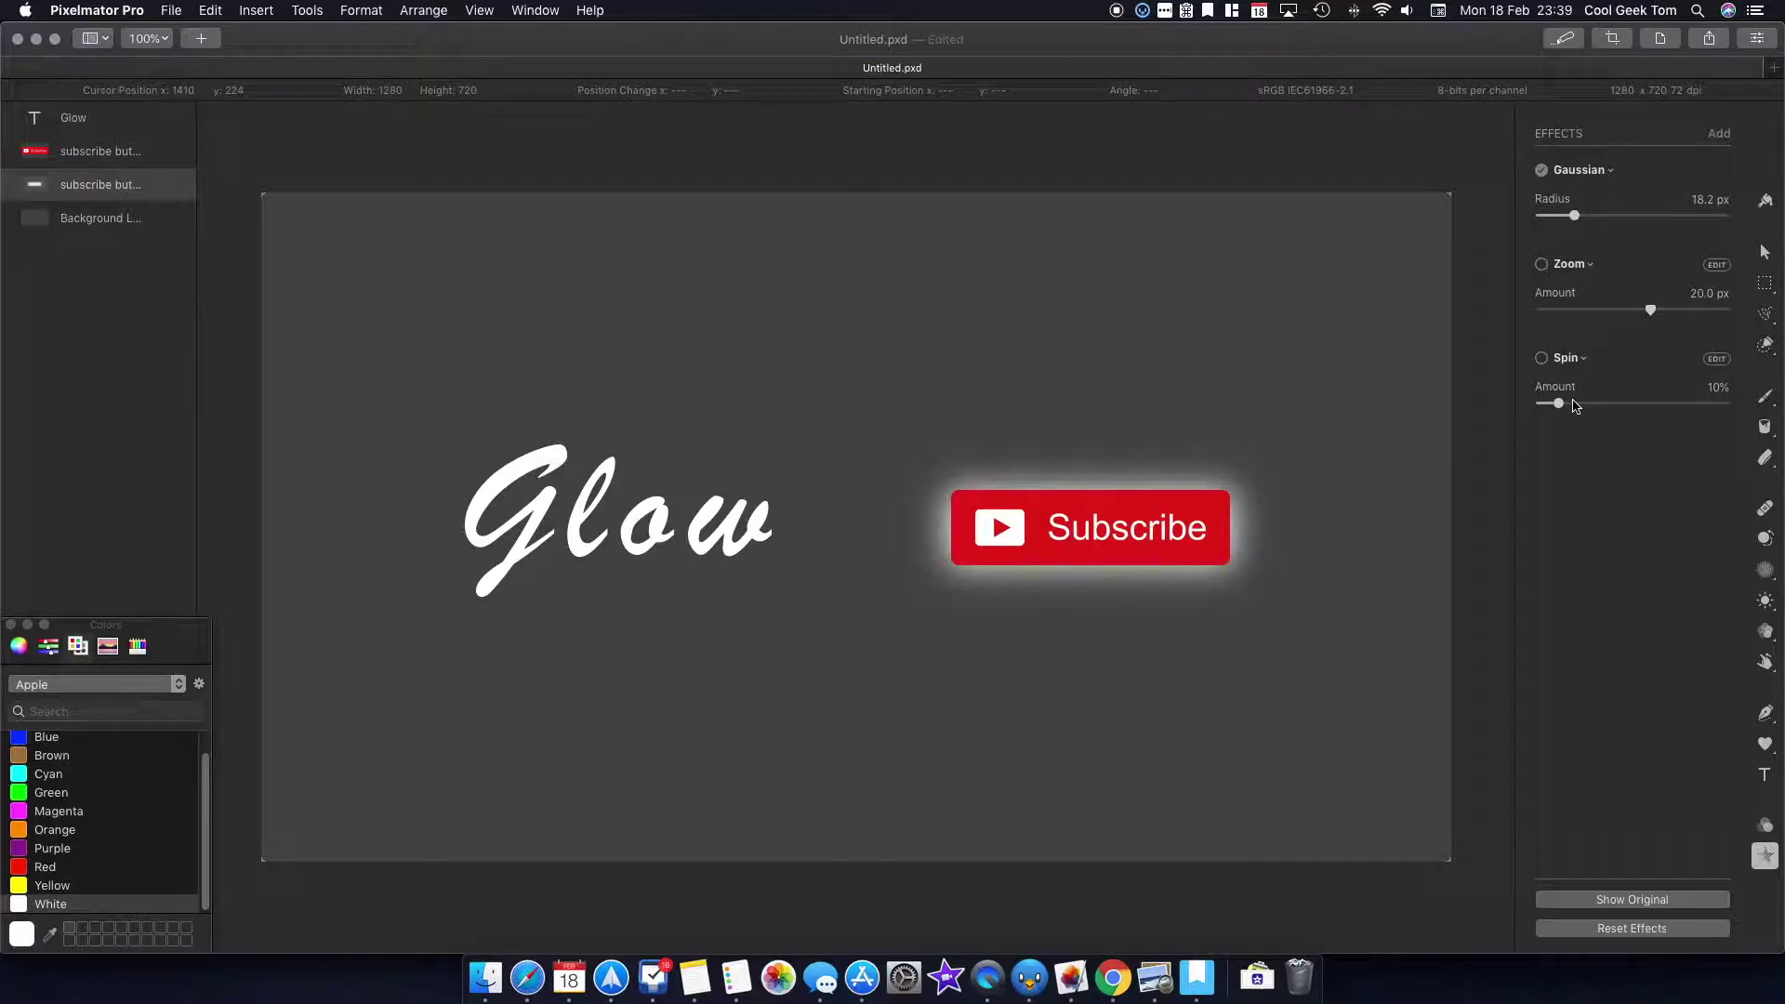
pyautogui.click(1574, 216)
pyautogui.moveTo(1573, 217); pyautogui.dragTo(1573, 216)
pyautogui.click(1765, 202)
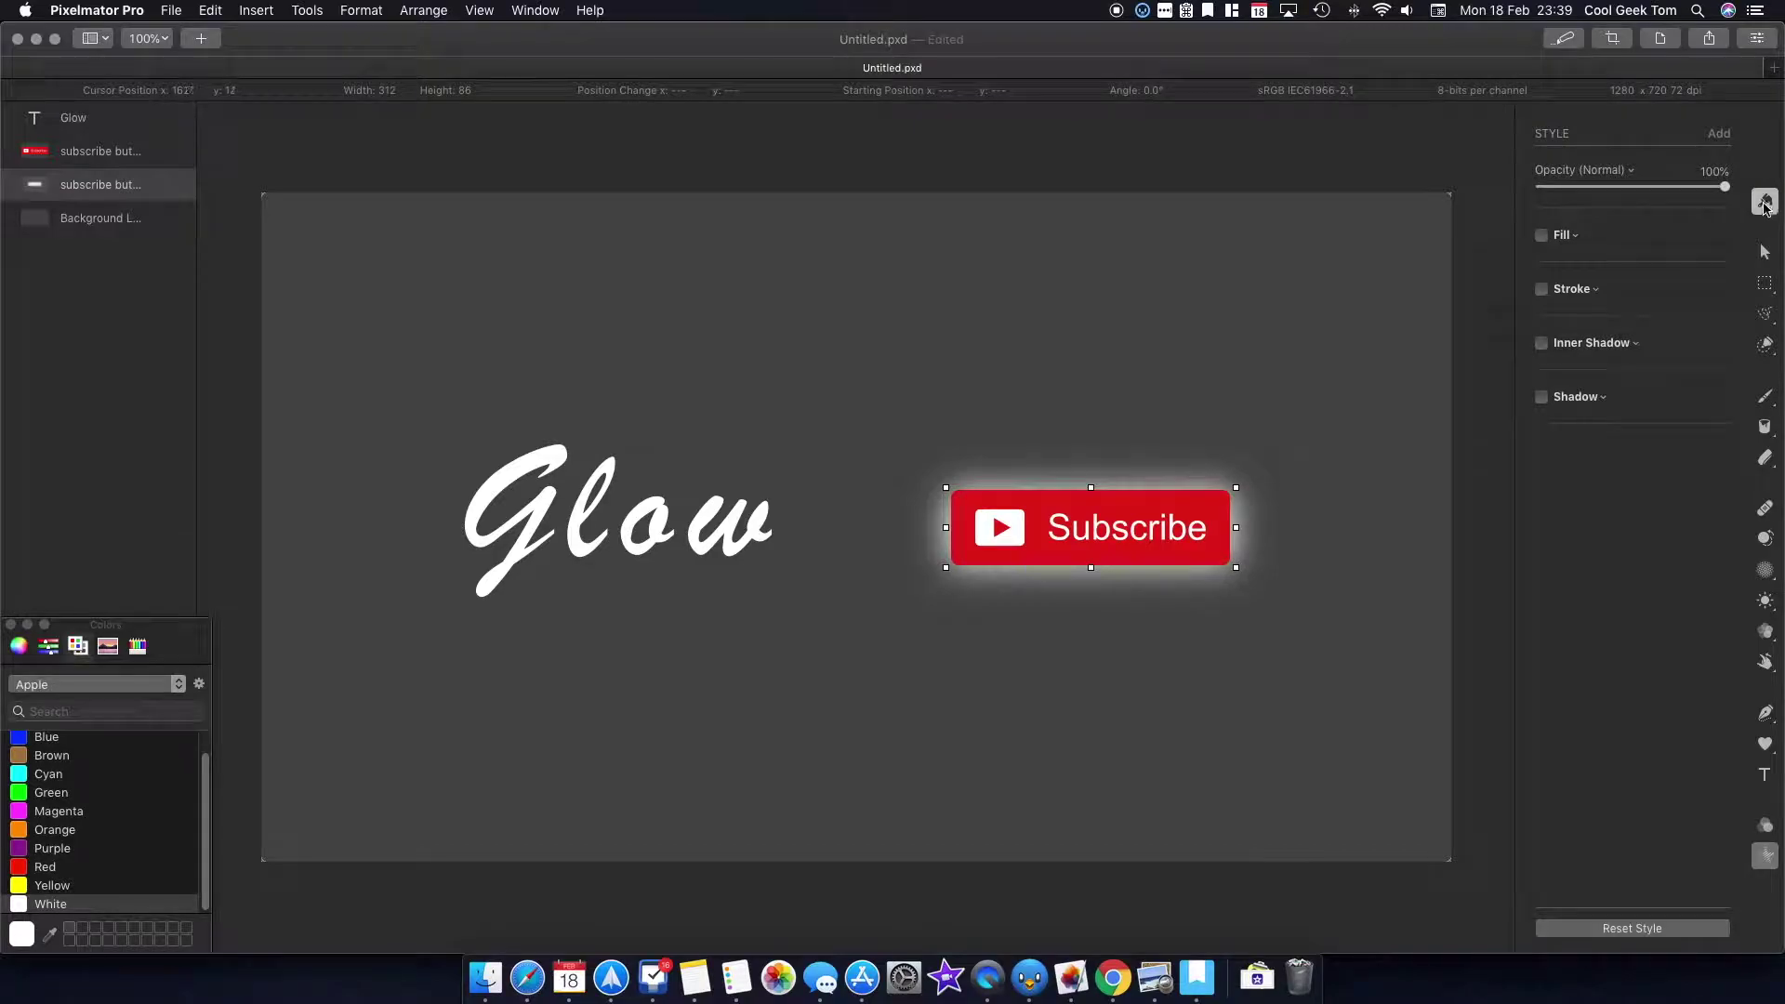
pyautogui.click(1632, 173)
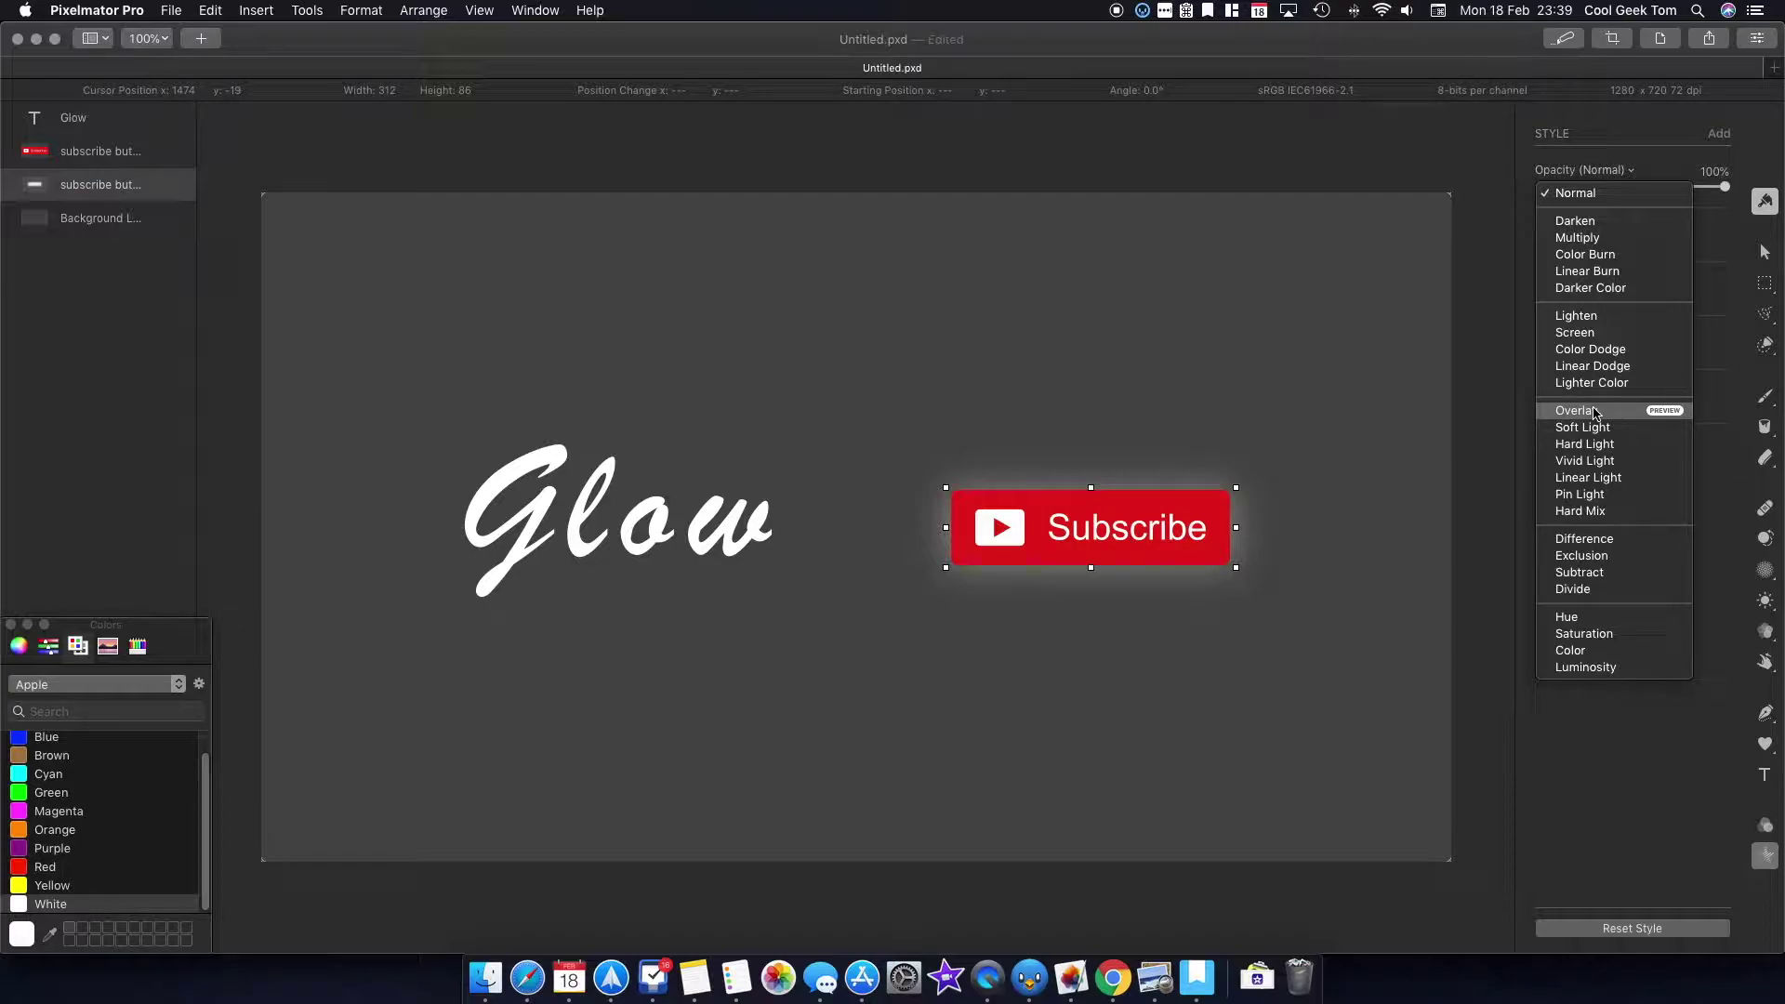
pyautogui.click(1585, 193)
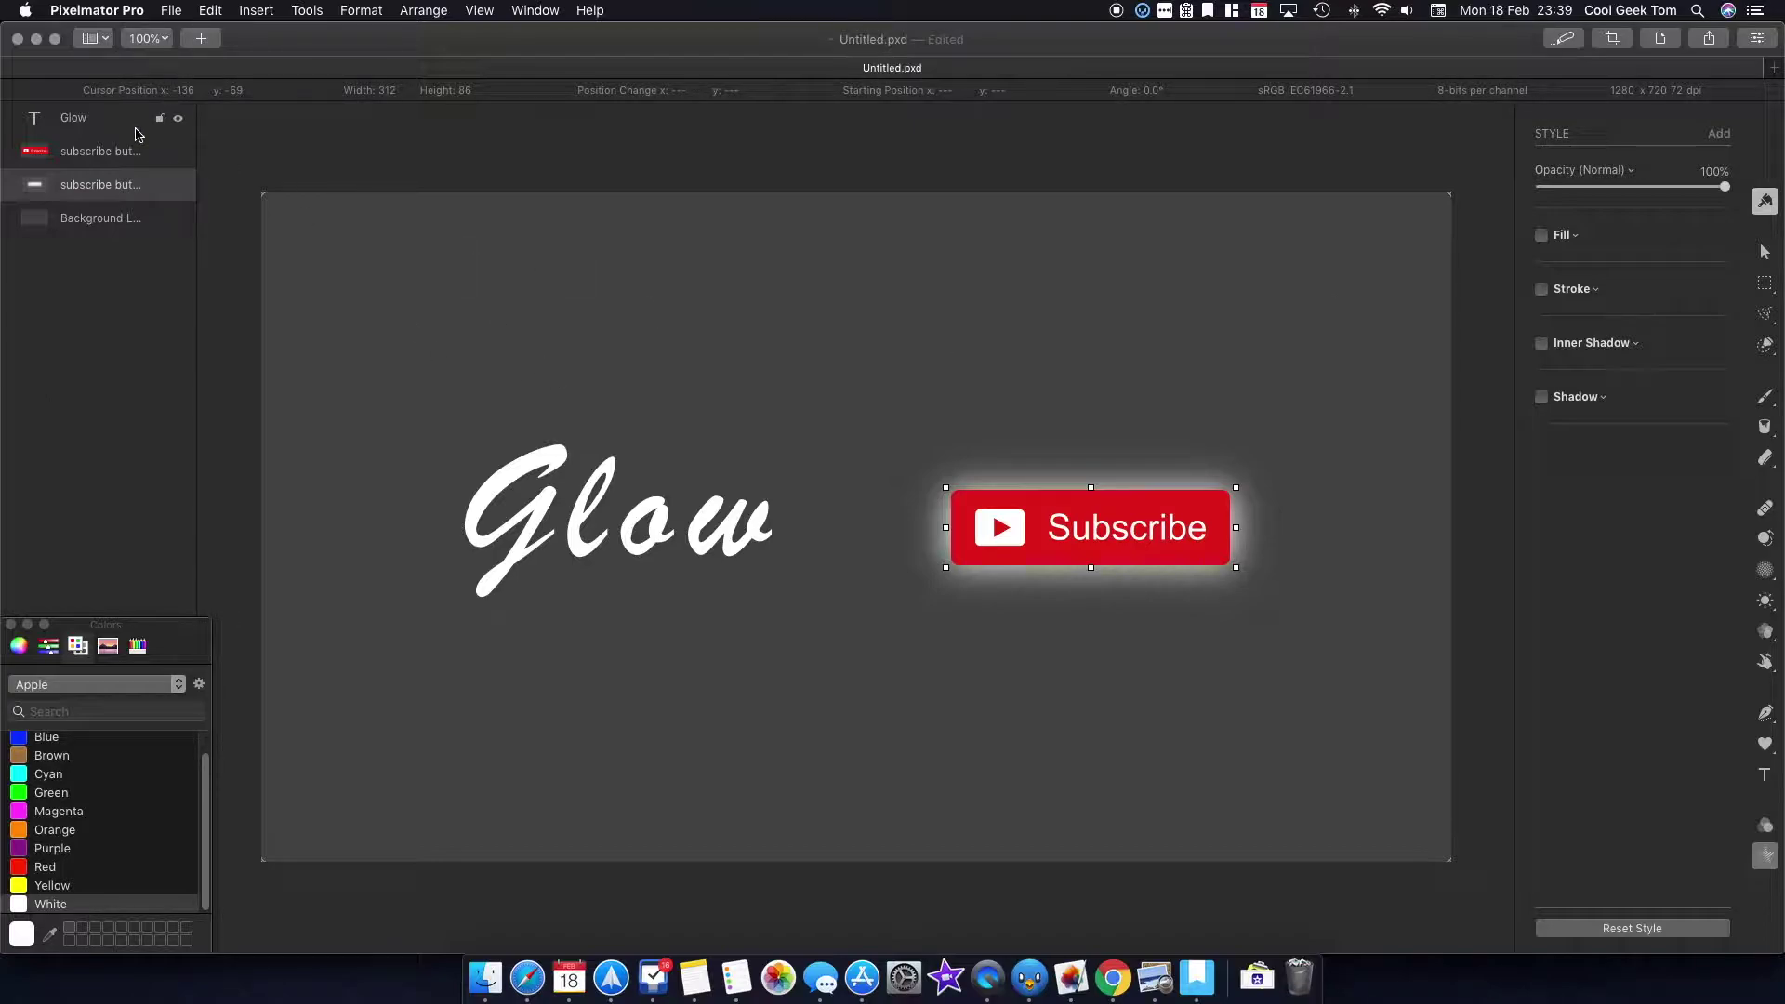
# Step: Duplicate the Glow text layer and select the new copy
pyautogui.click(78, 126)
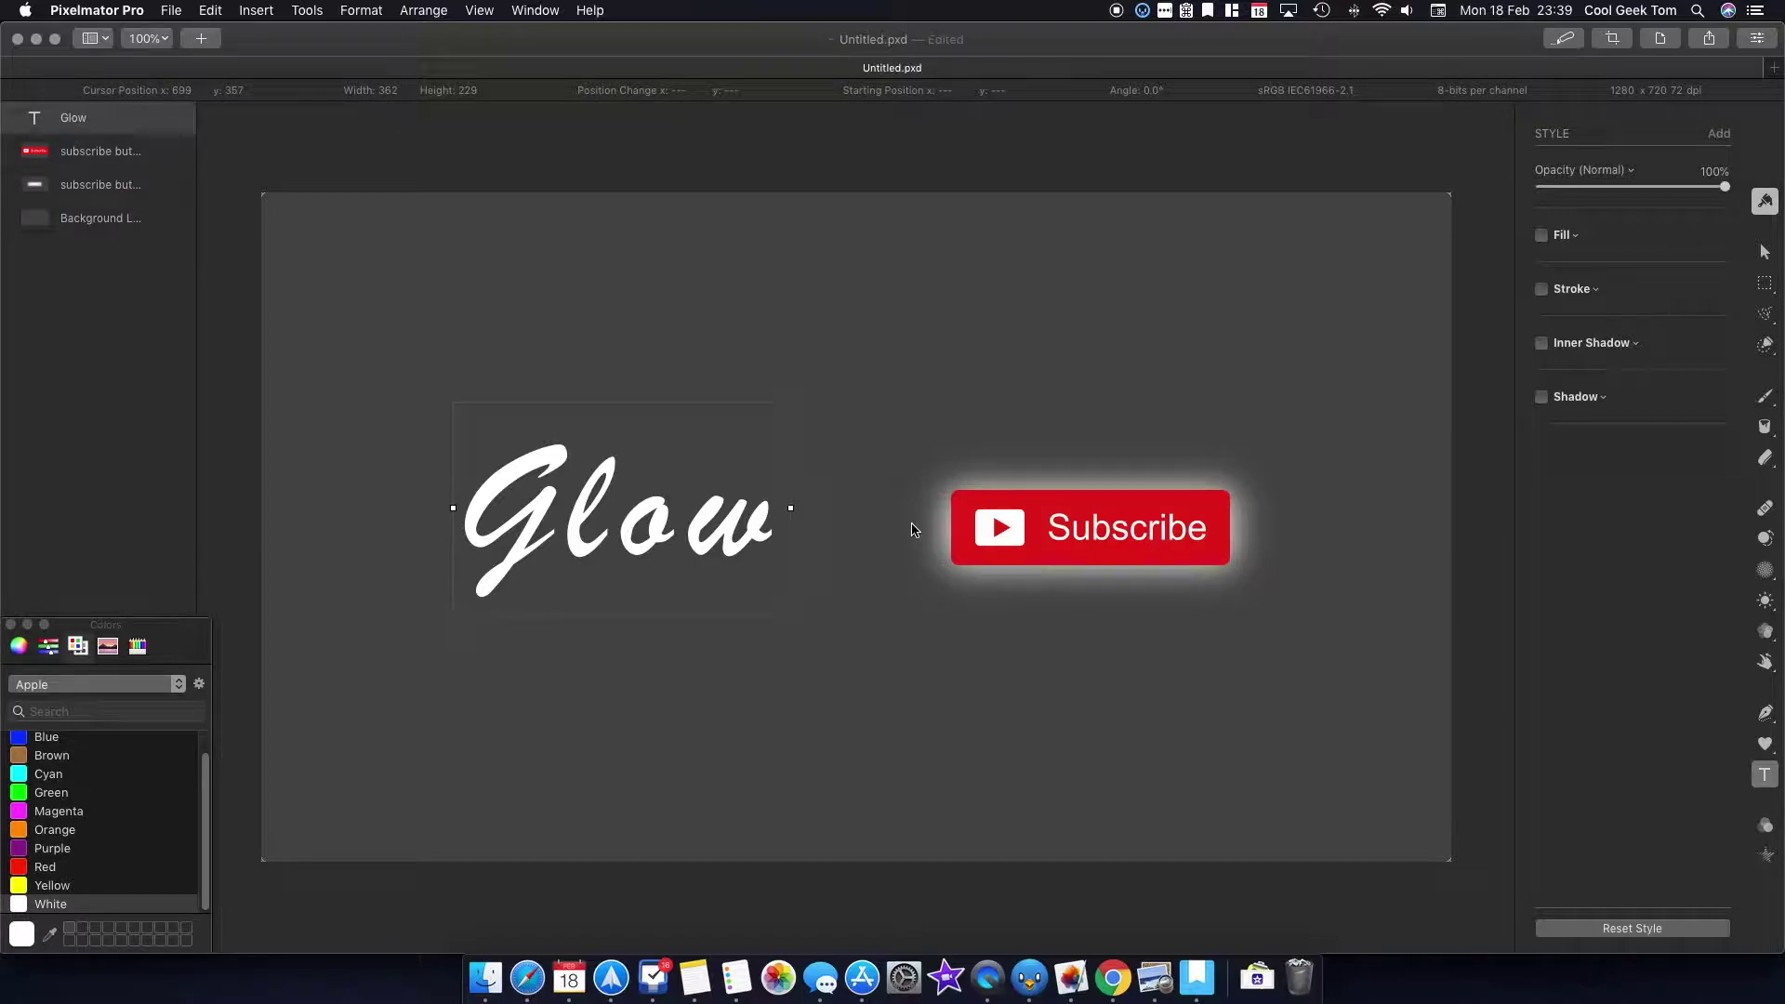
pyautogui.rightClick(96, 113)
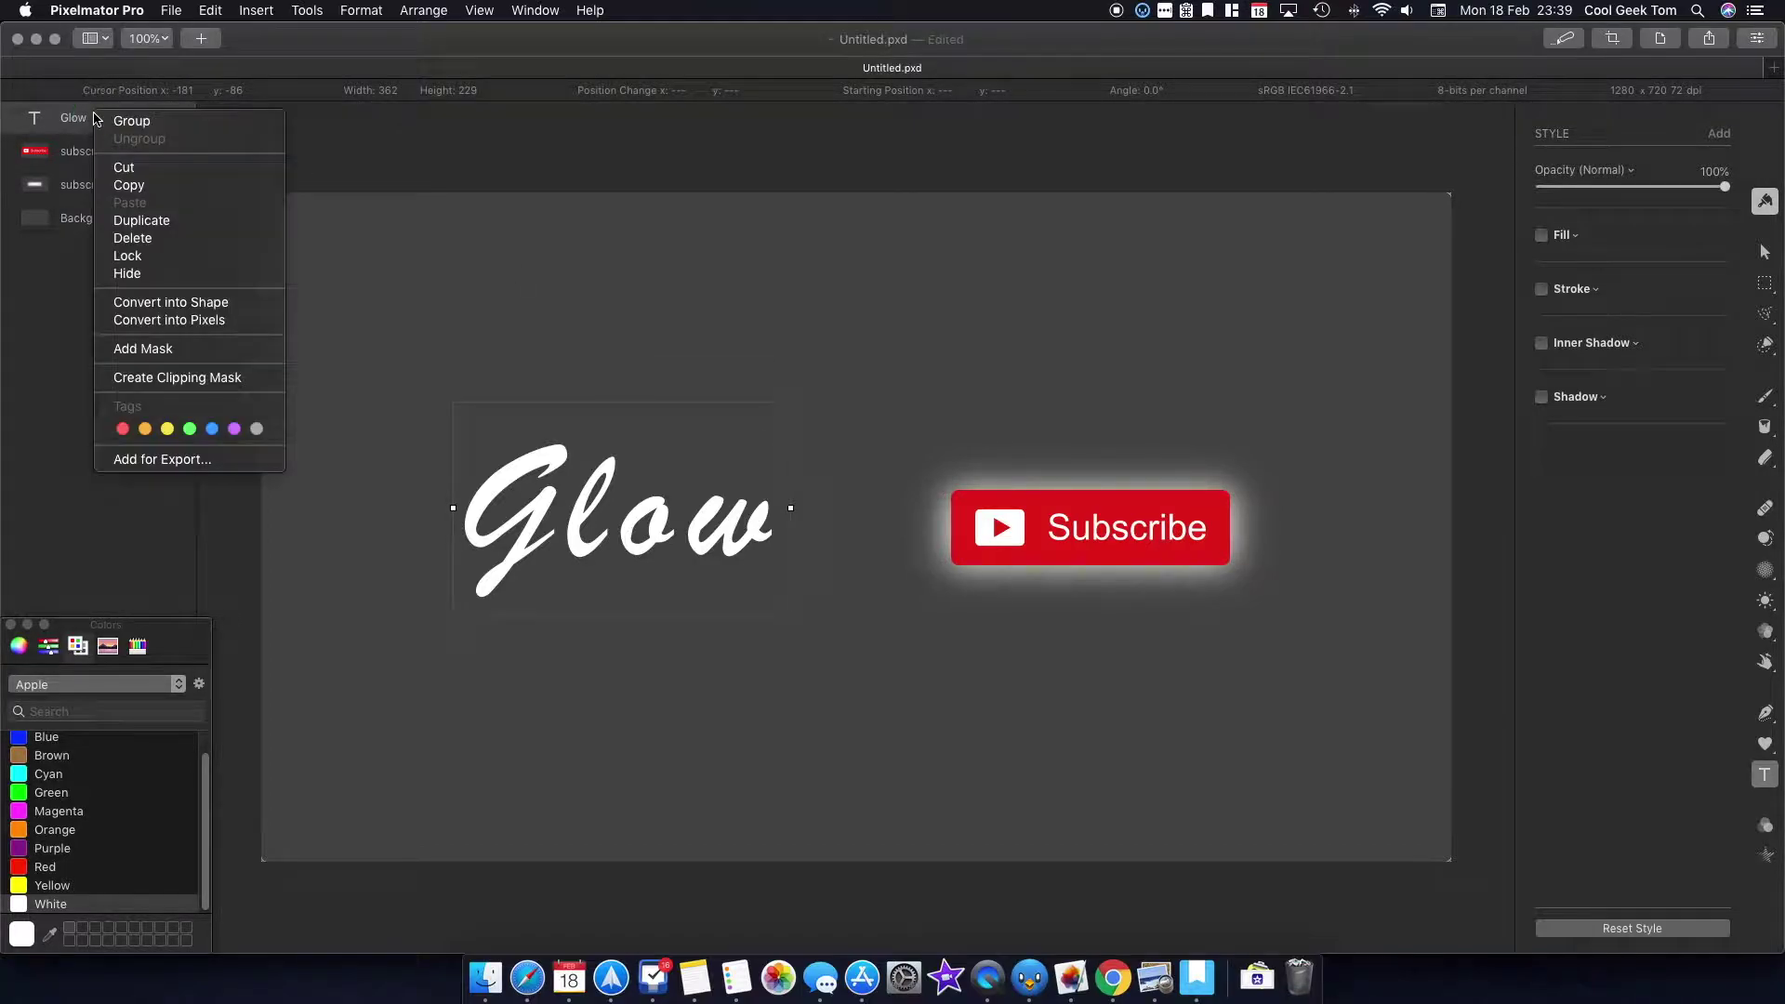
pyautogui.click(141, 220)
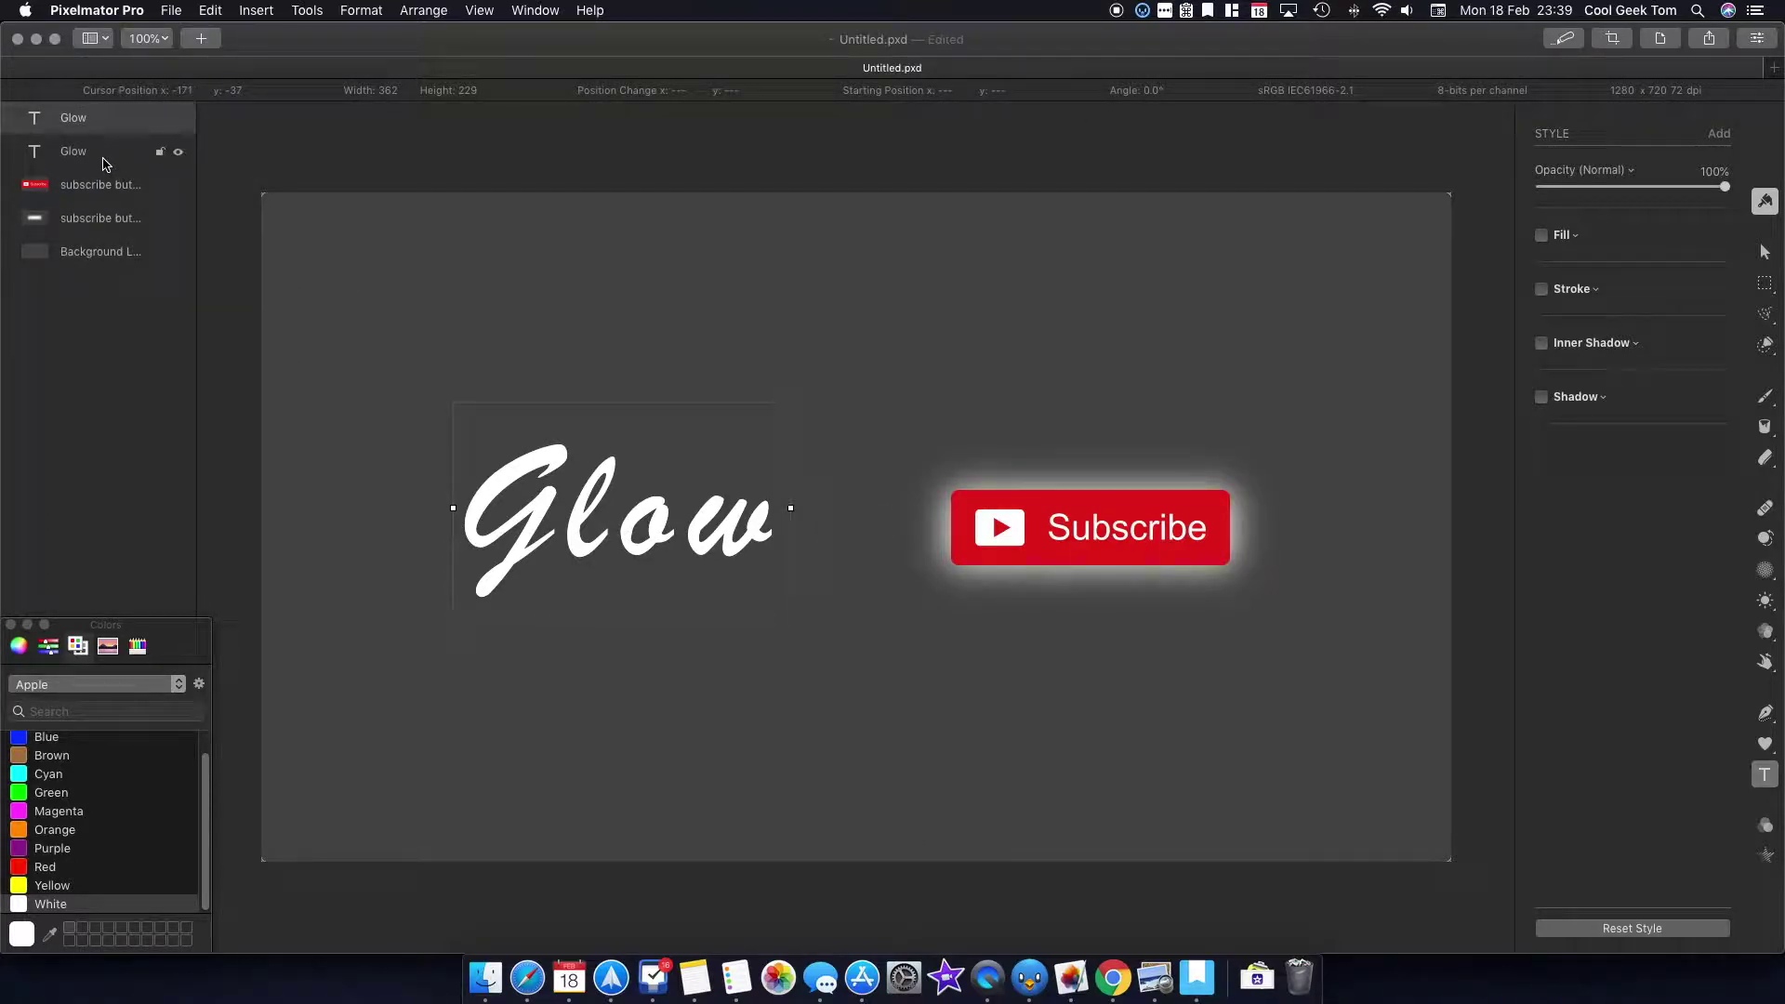
pyautogui.click(104, 160)
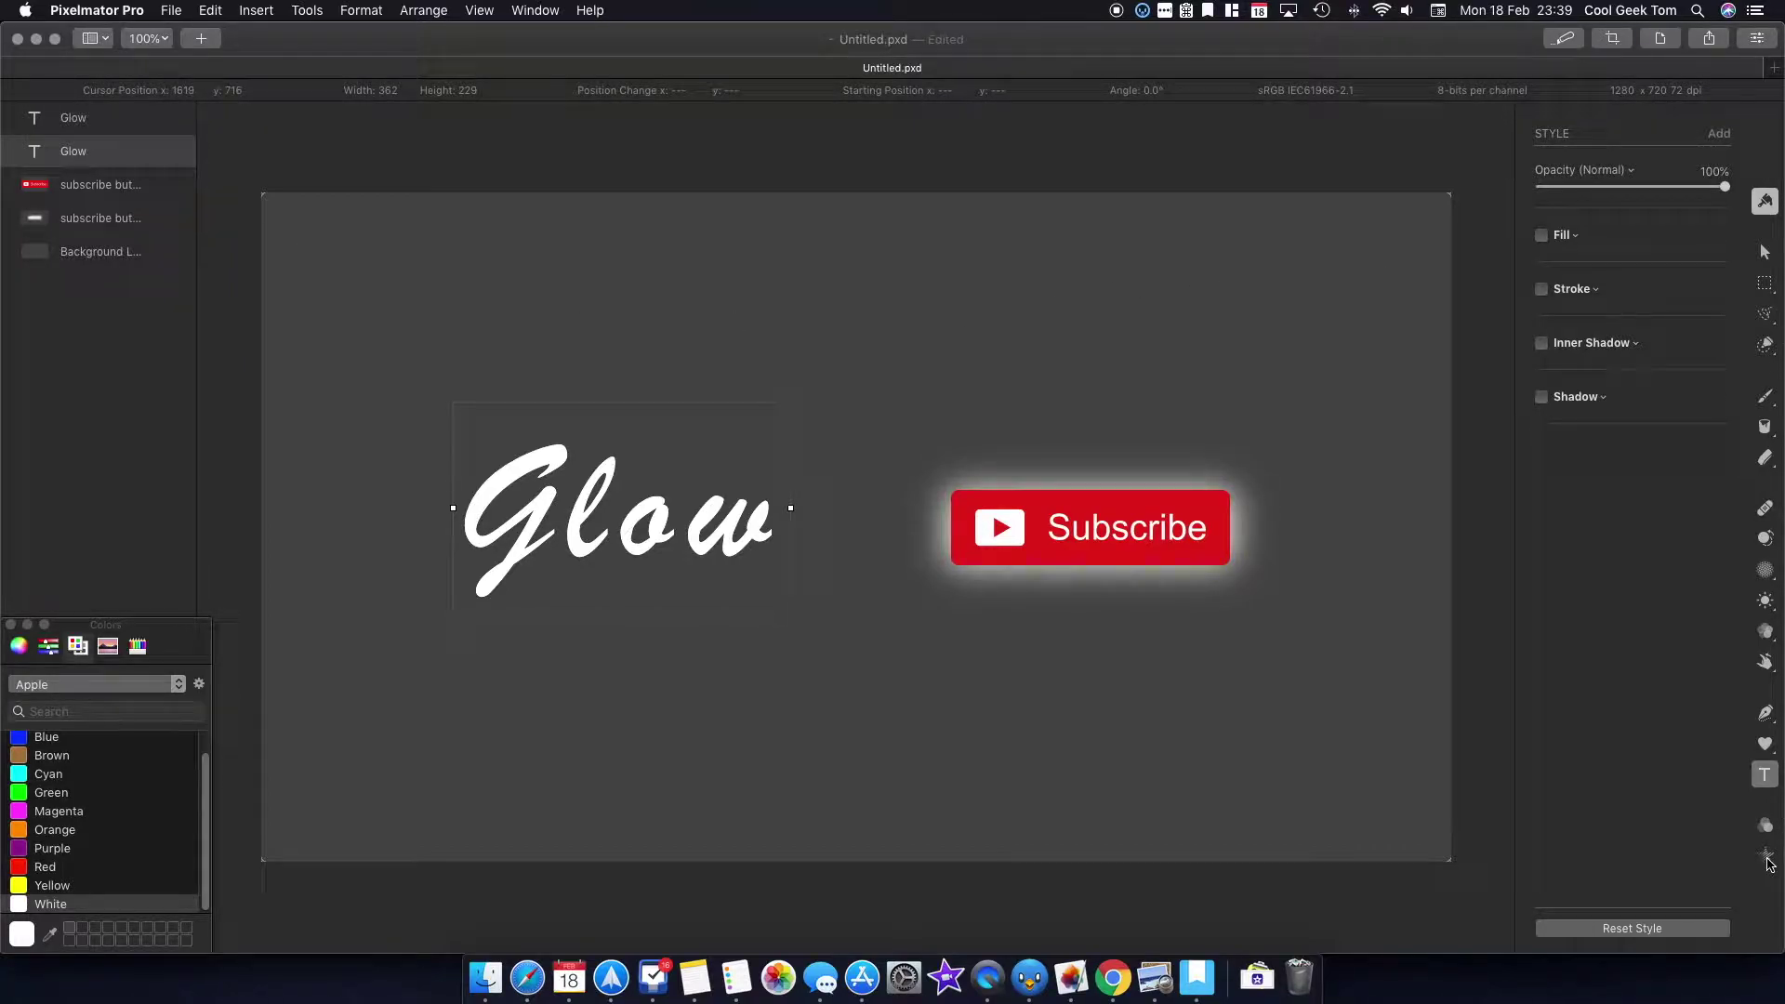
pyautogui.click(1765, 784)
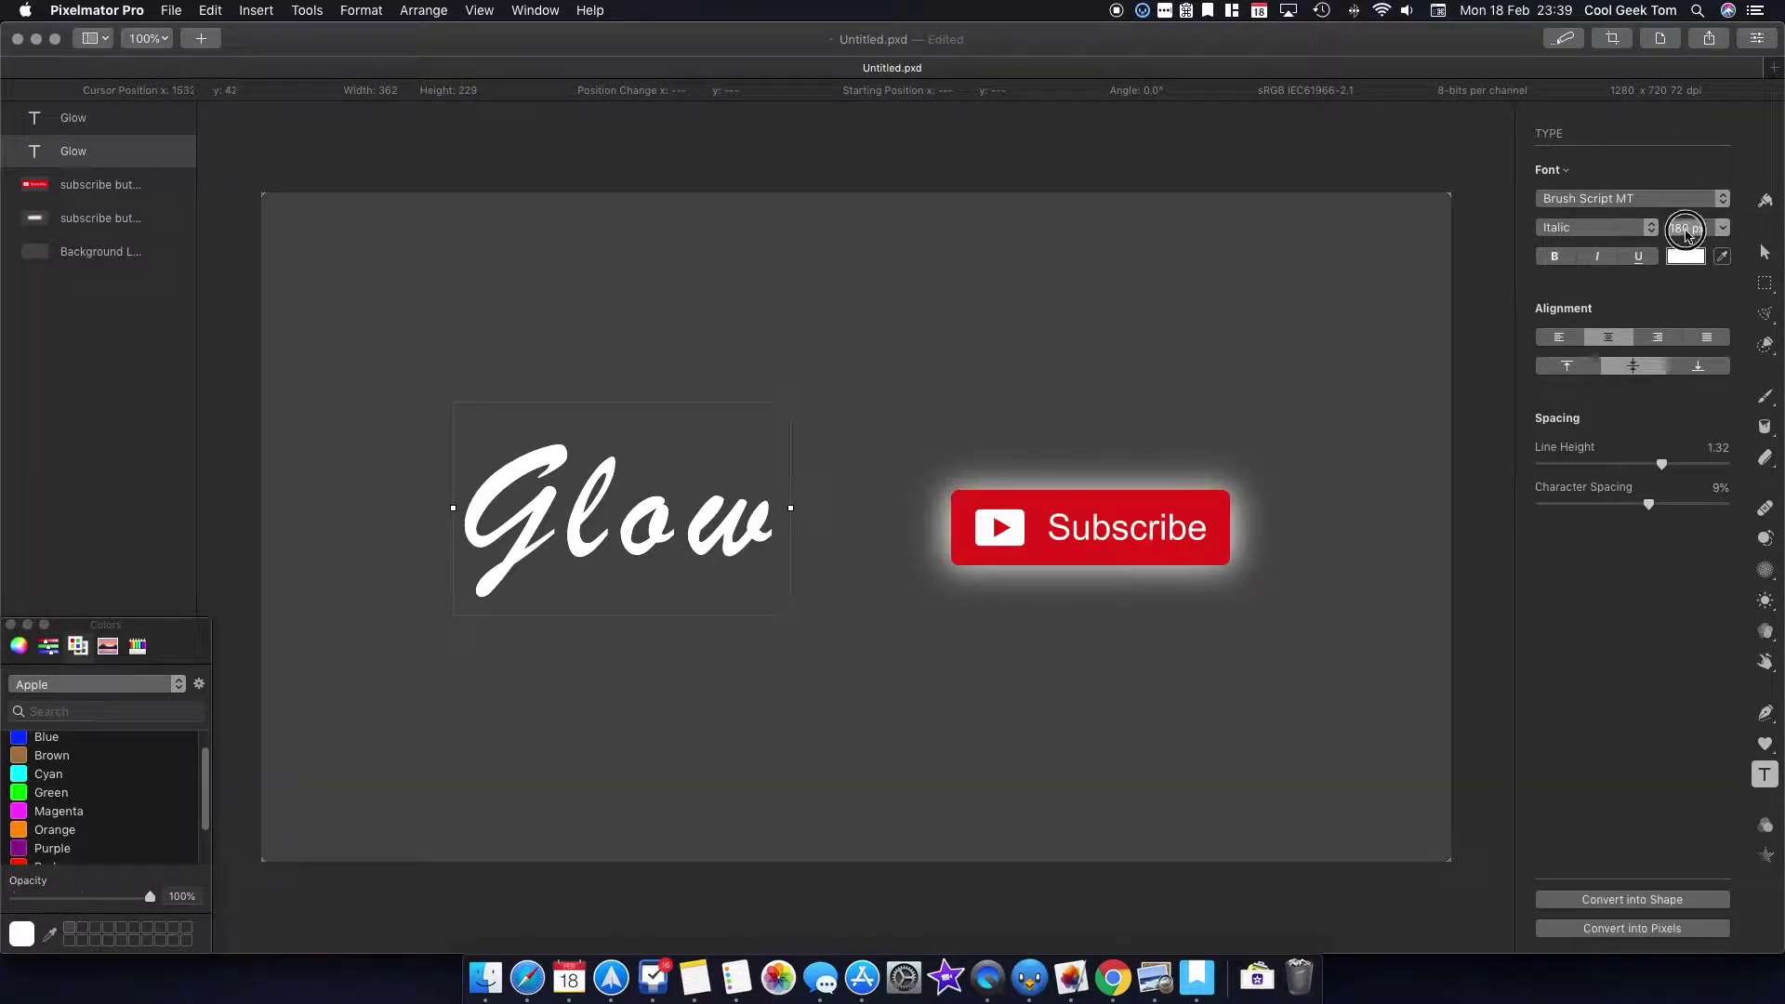
# Step: Set the Glow copy's font size to 200 px and colour it Yellow
pyautogui.press('BackSpace')
pyautogui.press('BackSpace')
pyautogui.write('20')
pyautogui.press('Return')
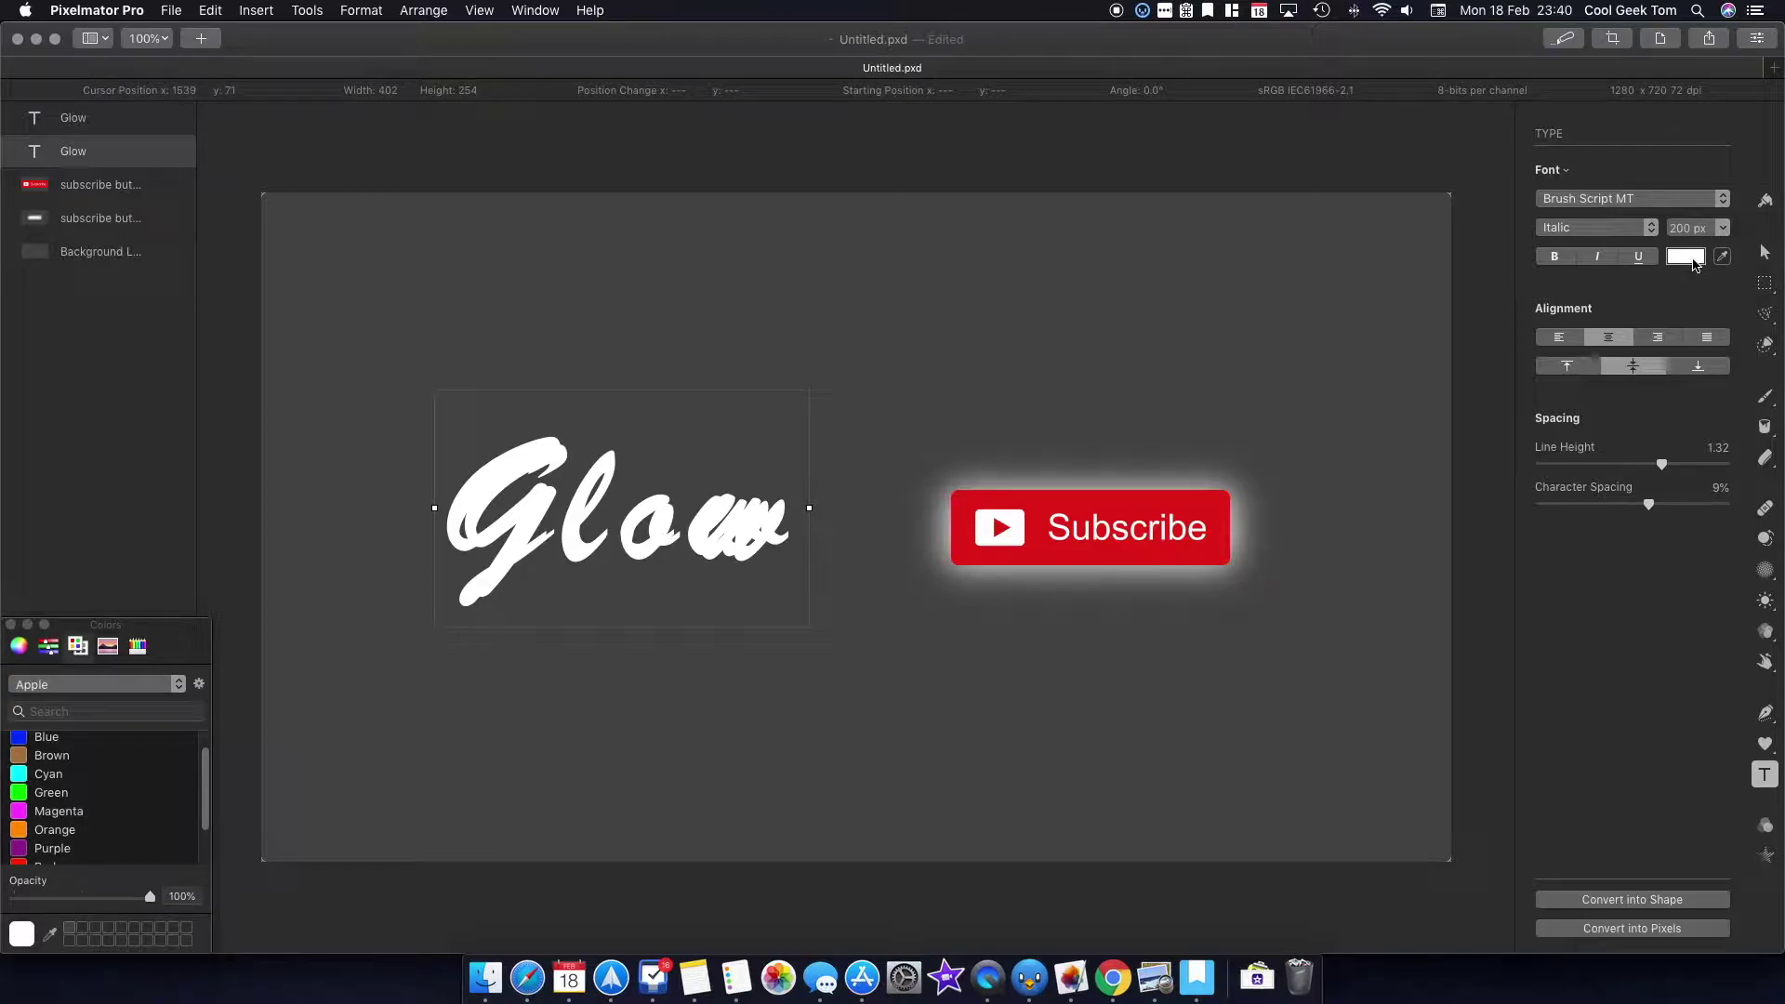
pyautogui.click(1686, 257)
pyautogui.scroll(-3, 44, 802)
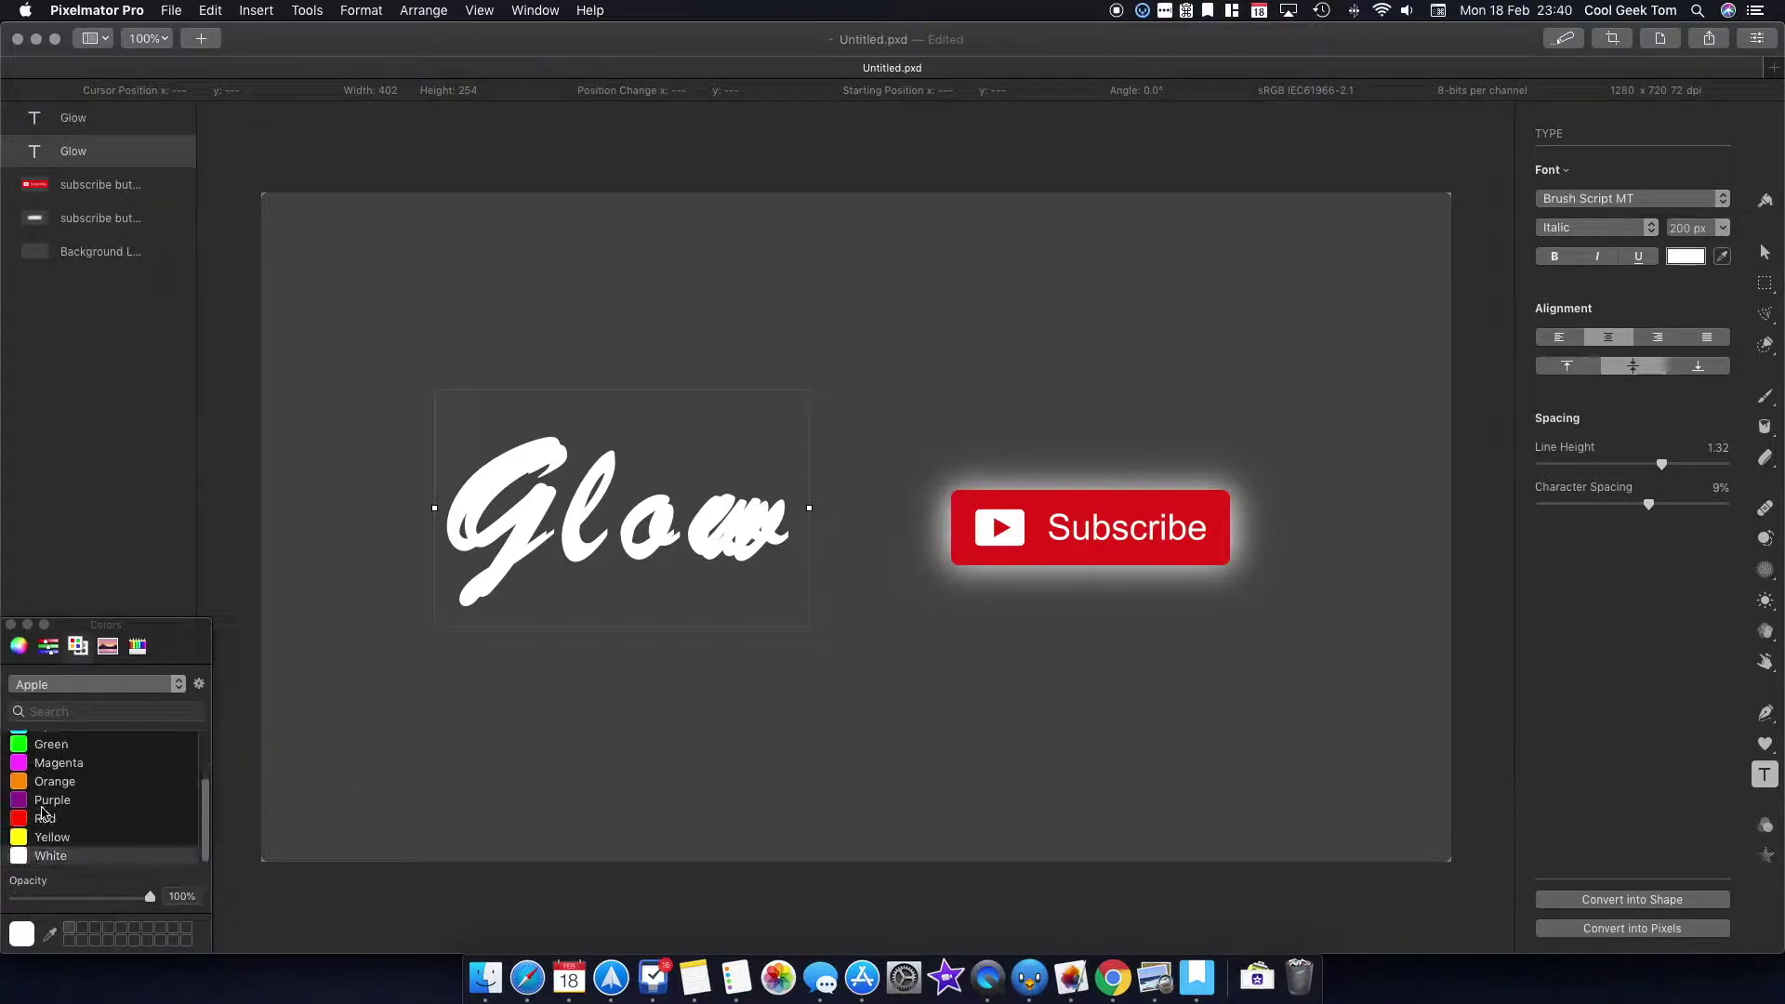
pyautogui.click(51, 836)
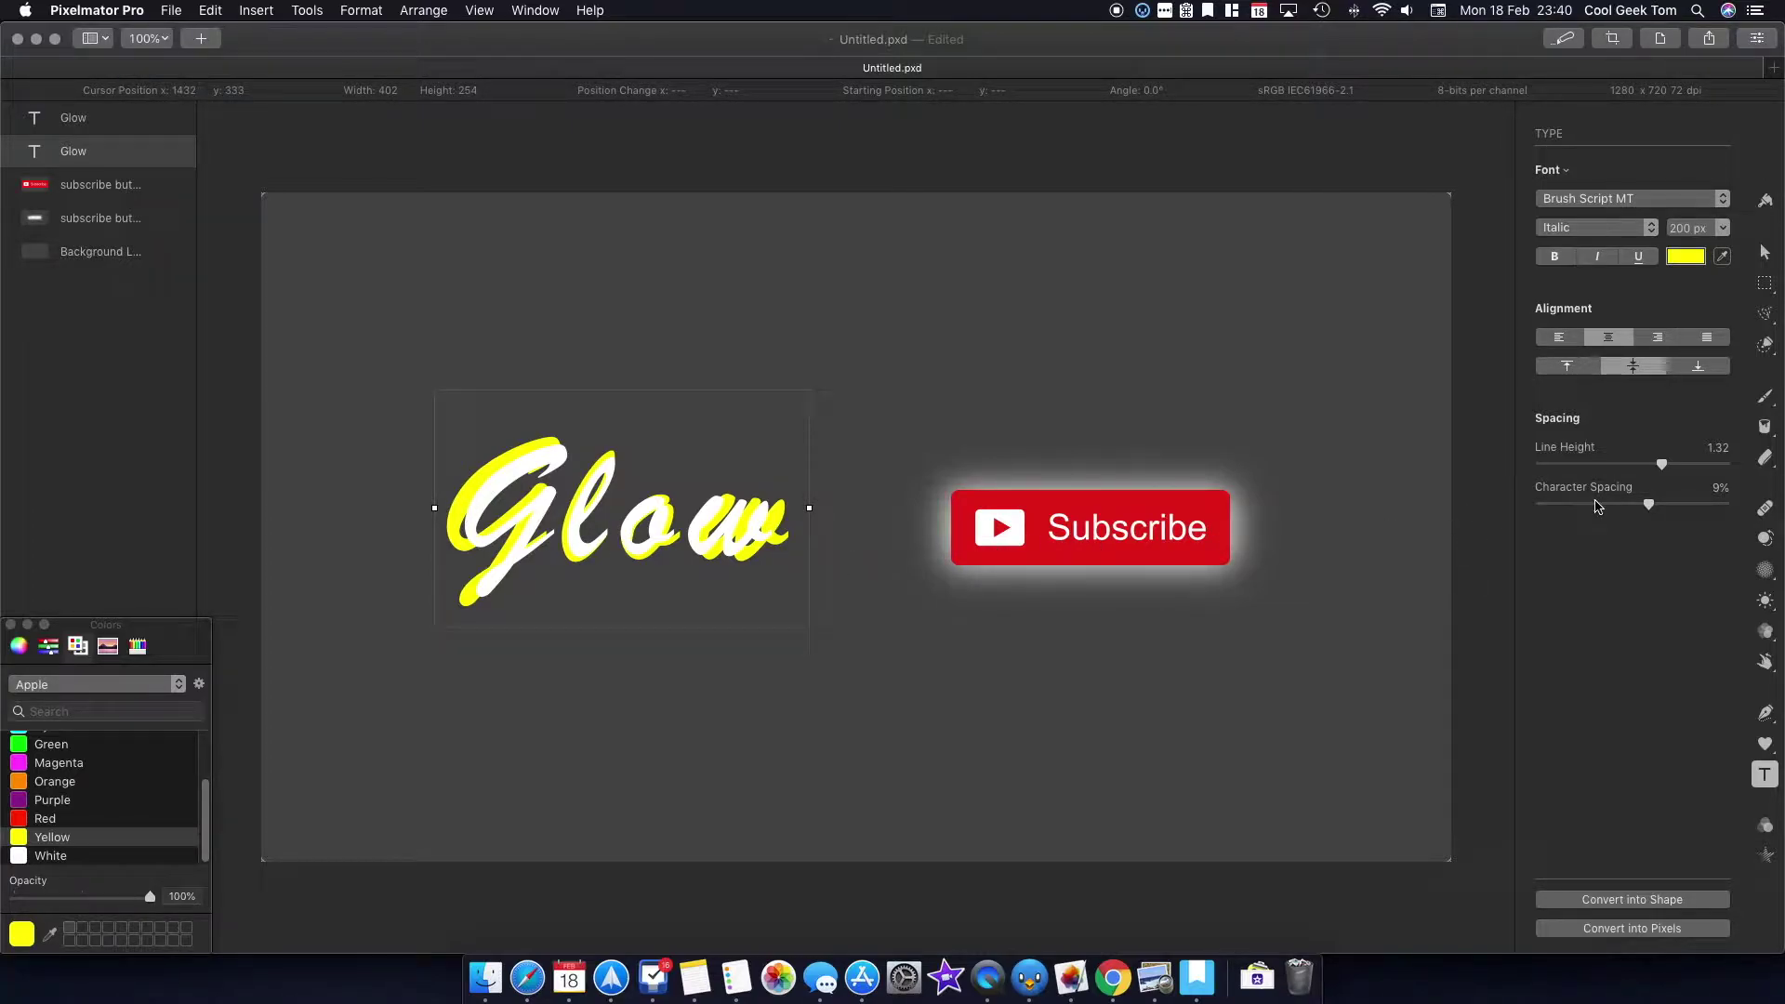
# Step: Set the yellow Glow copy's character spacing to 5%
pyautogui.moveTo(1649, 504); pyautogui.dragTo(1641, 510)
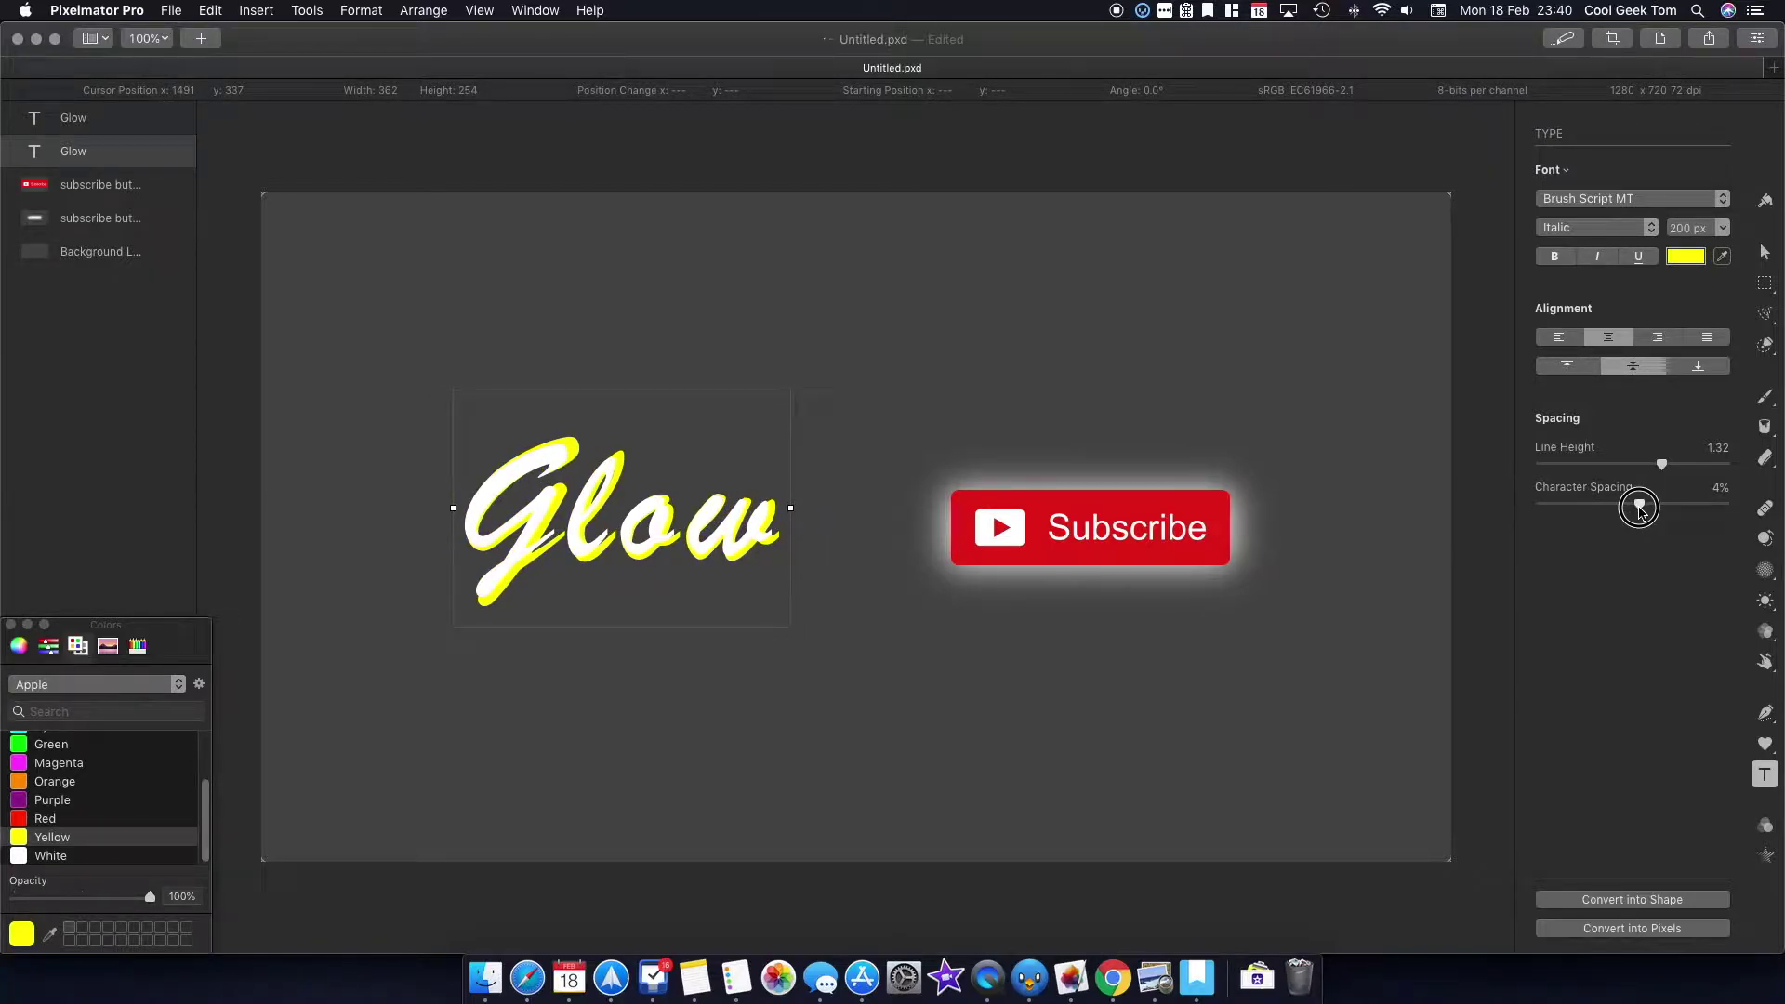
pyautogui.moveTo(1641, 509); pyautogui.dragTo(1644, 514)
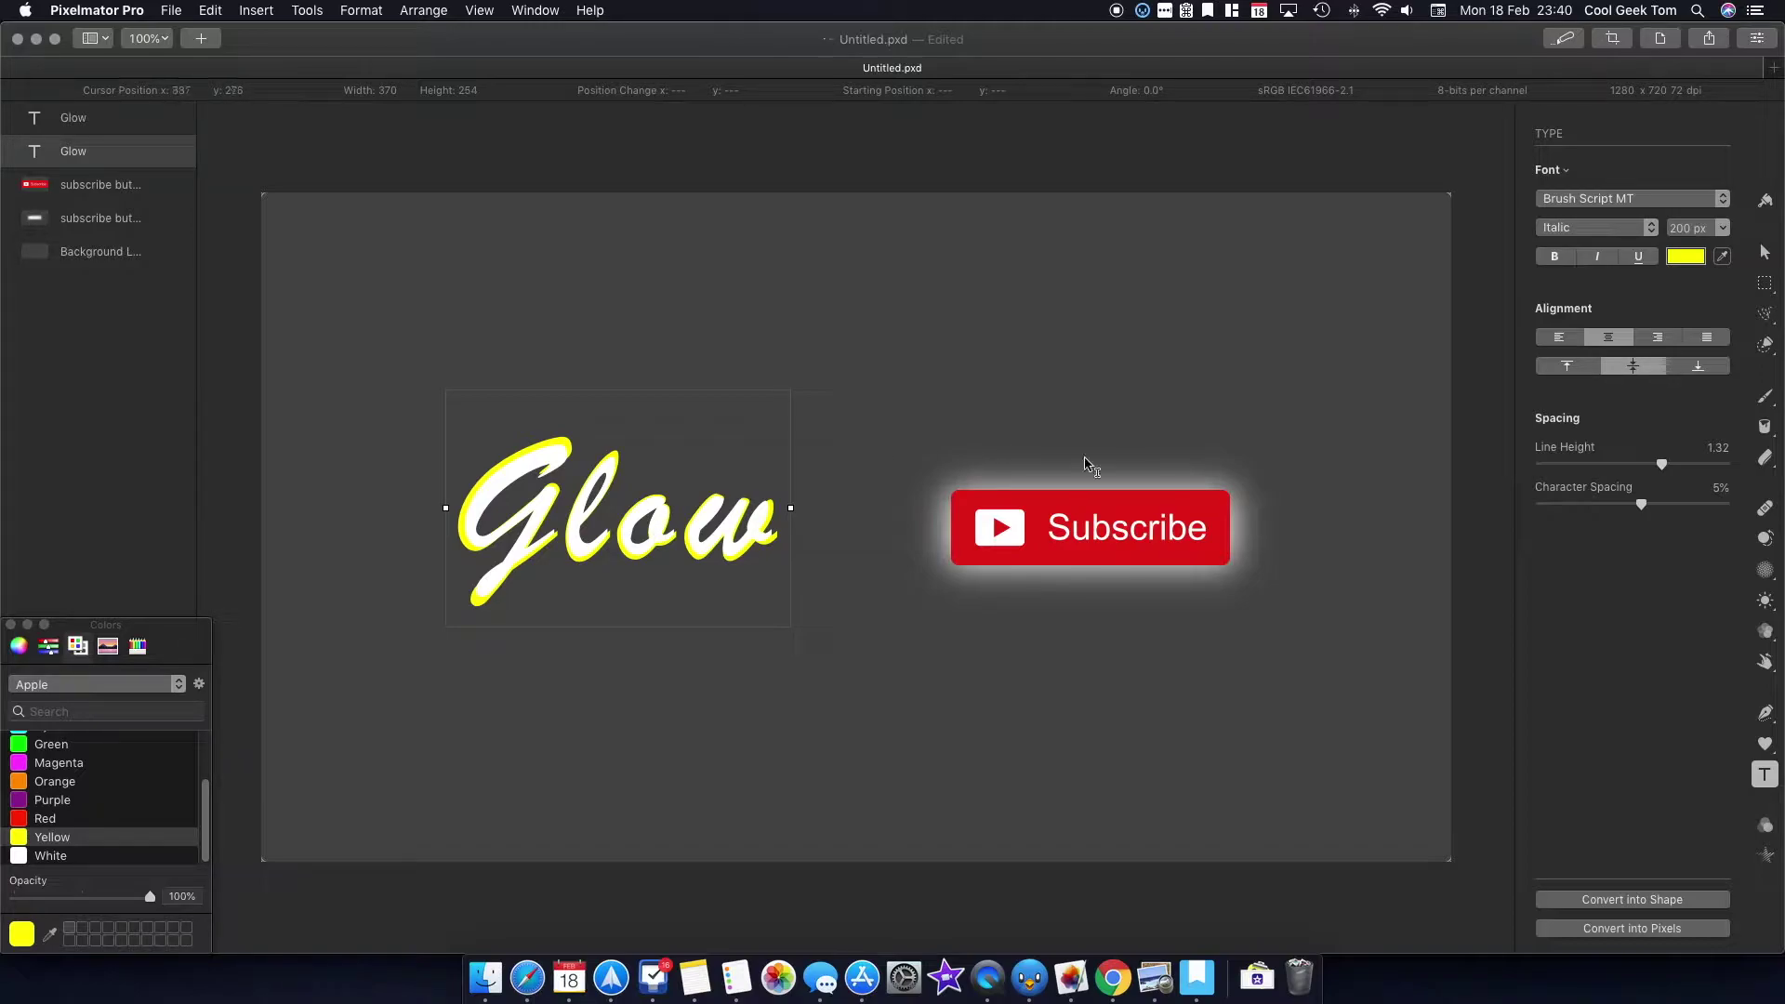
pyautogui.click(1693, 227)
pyautogui.rightClick(89, 163)
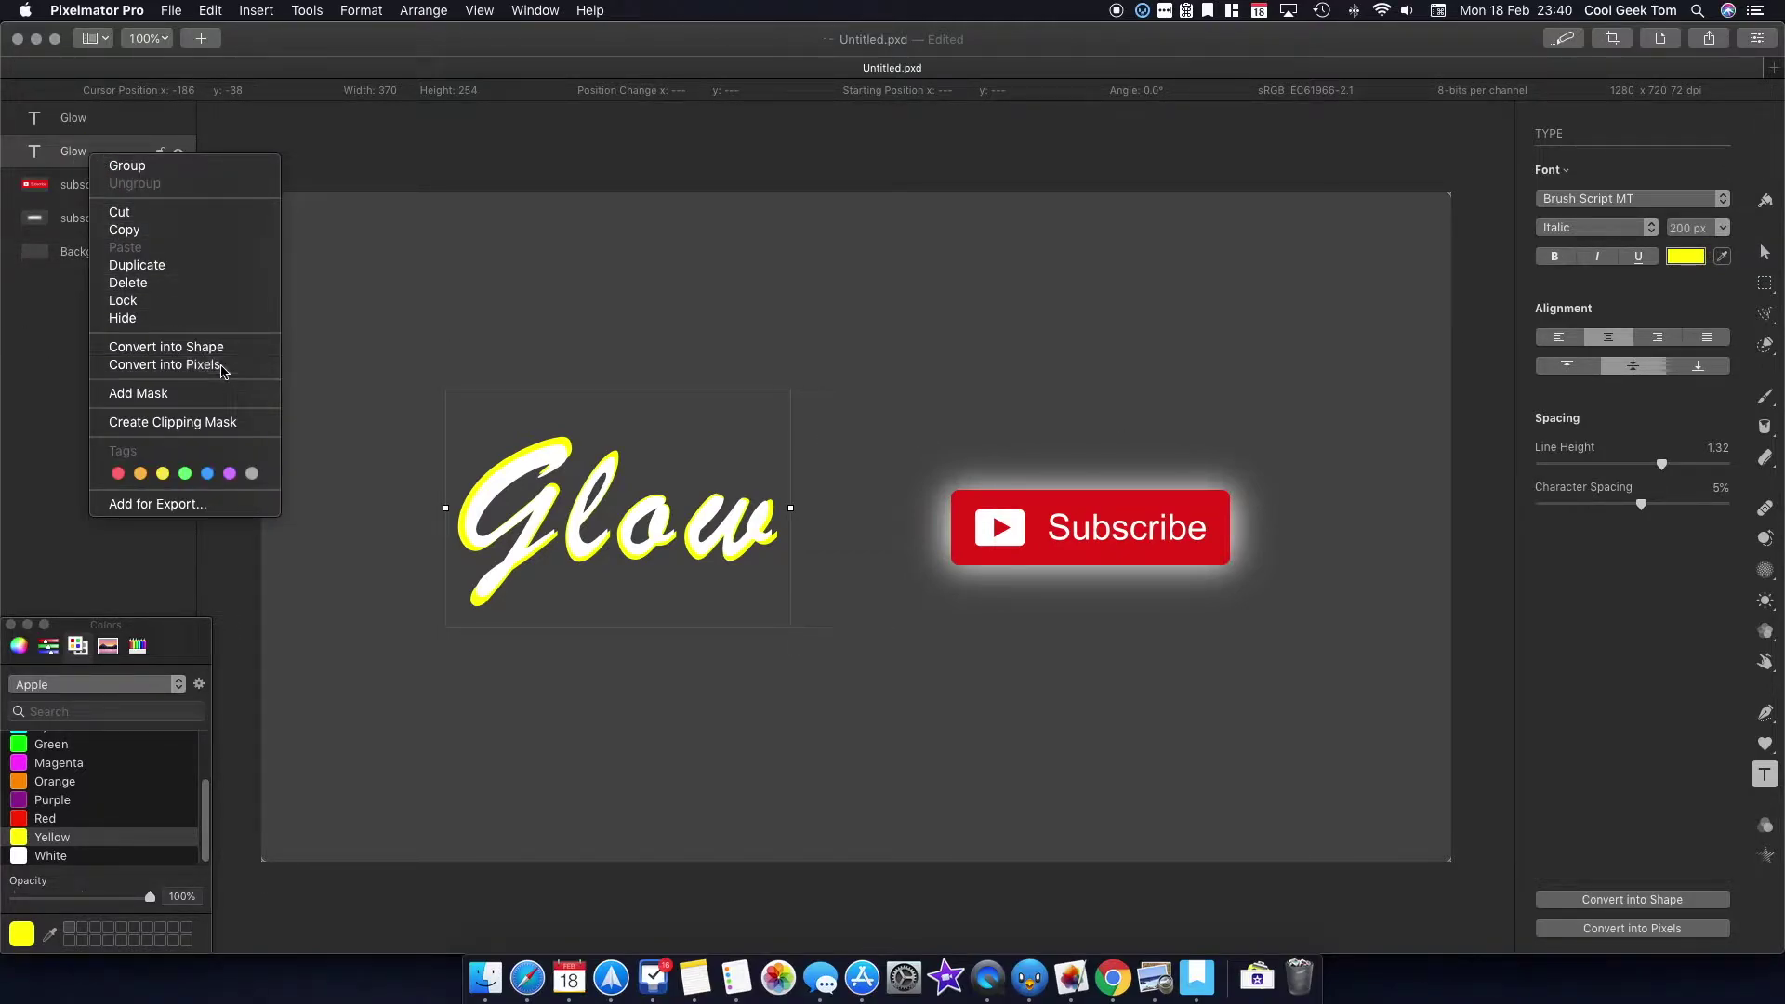
# Step: Convert the yellow Glow copy into pixels and give it a 14.4 px Gaussian blur
pyautogui.click(164, 365)
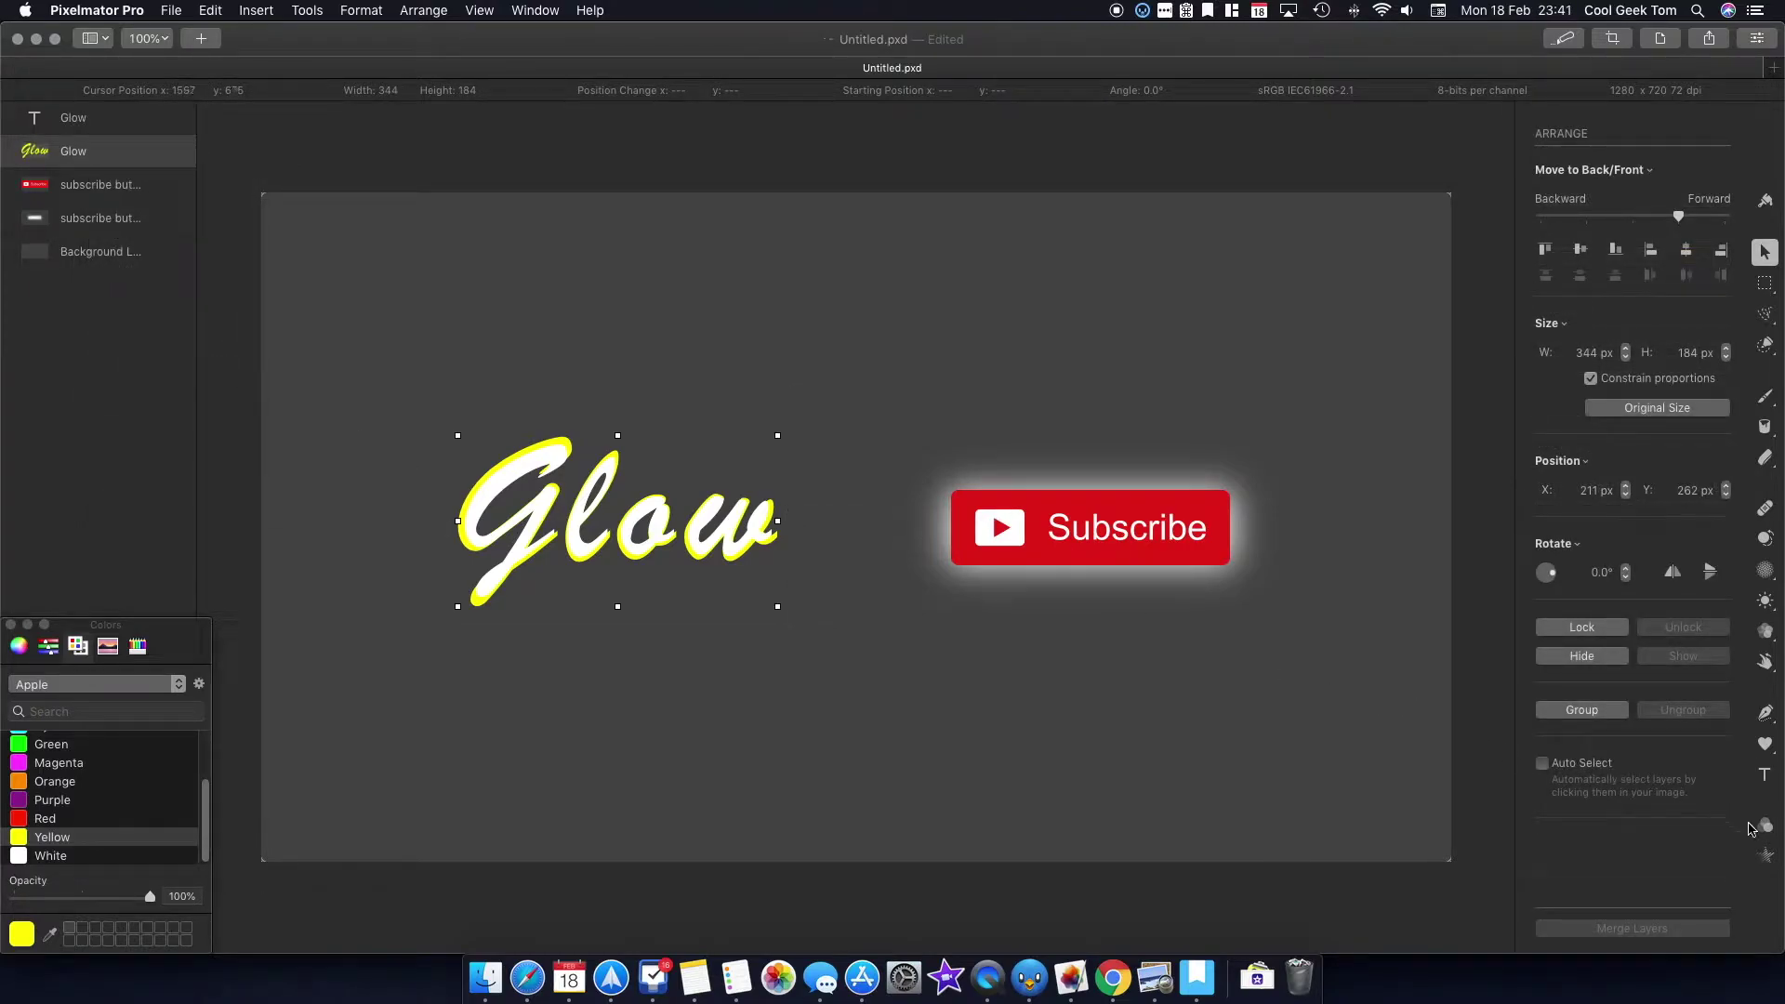
pyautogui.click(1765, 853)
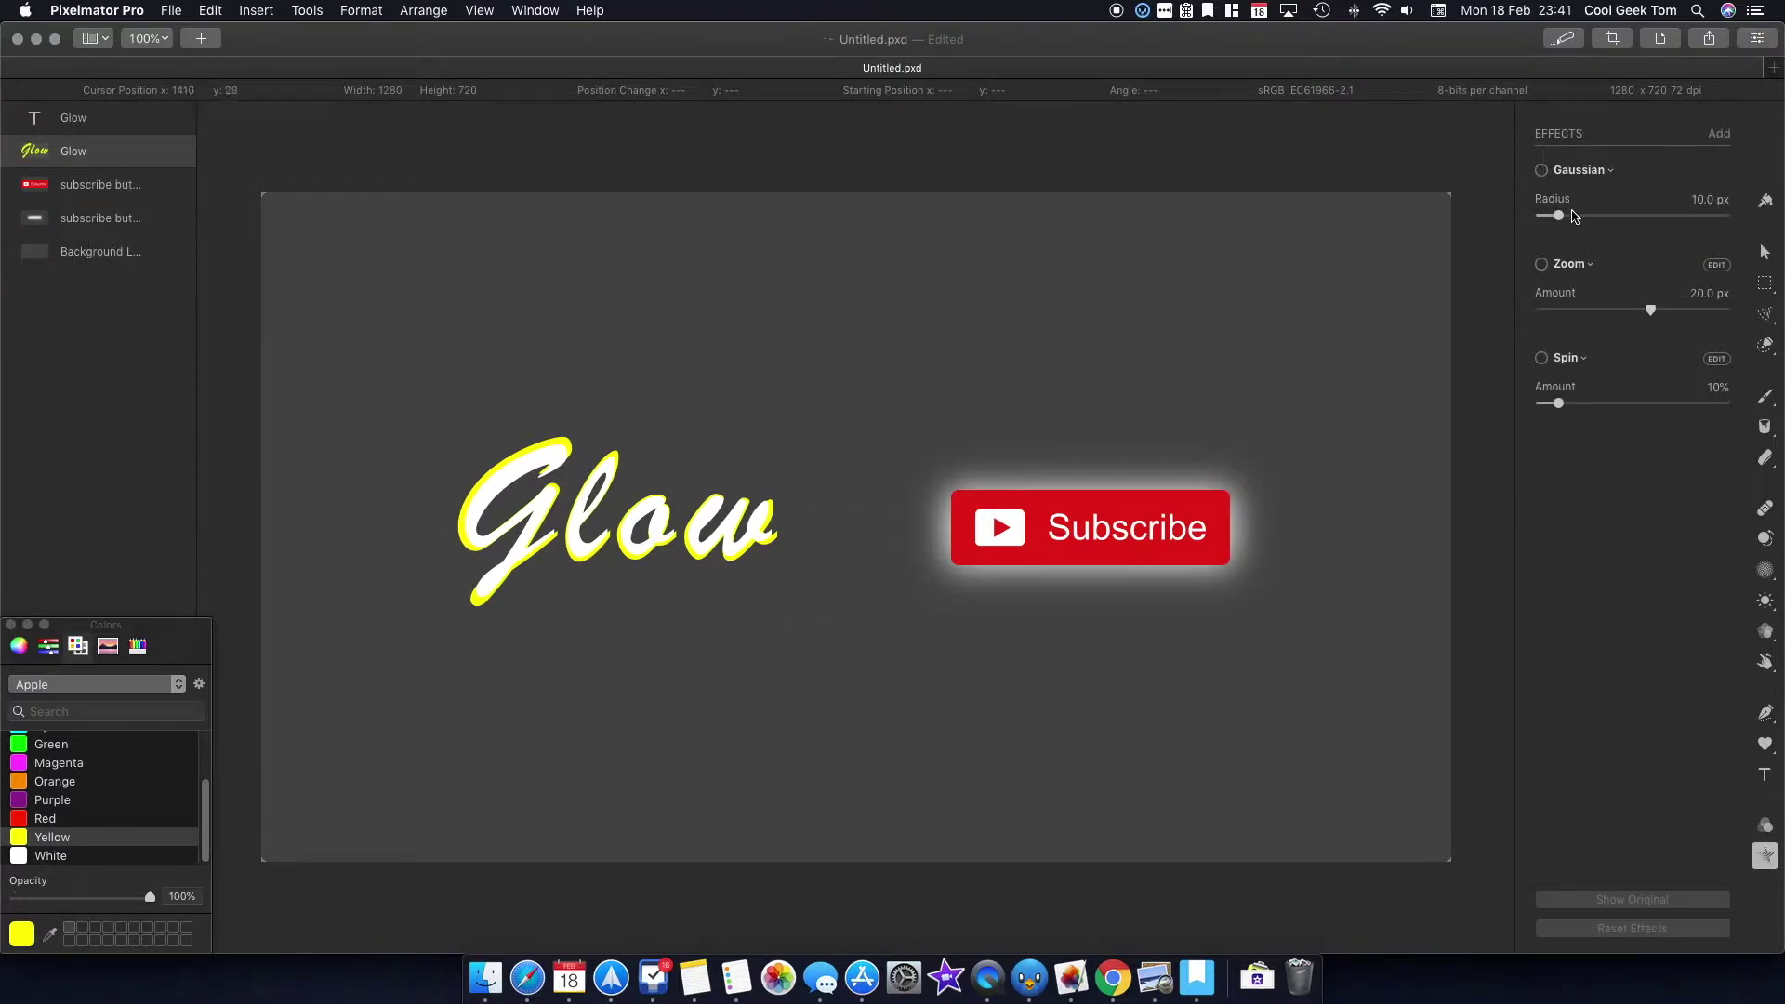
pyautogui.click(1542, 170)
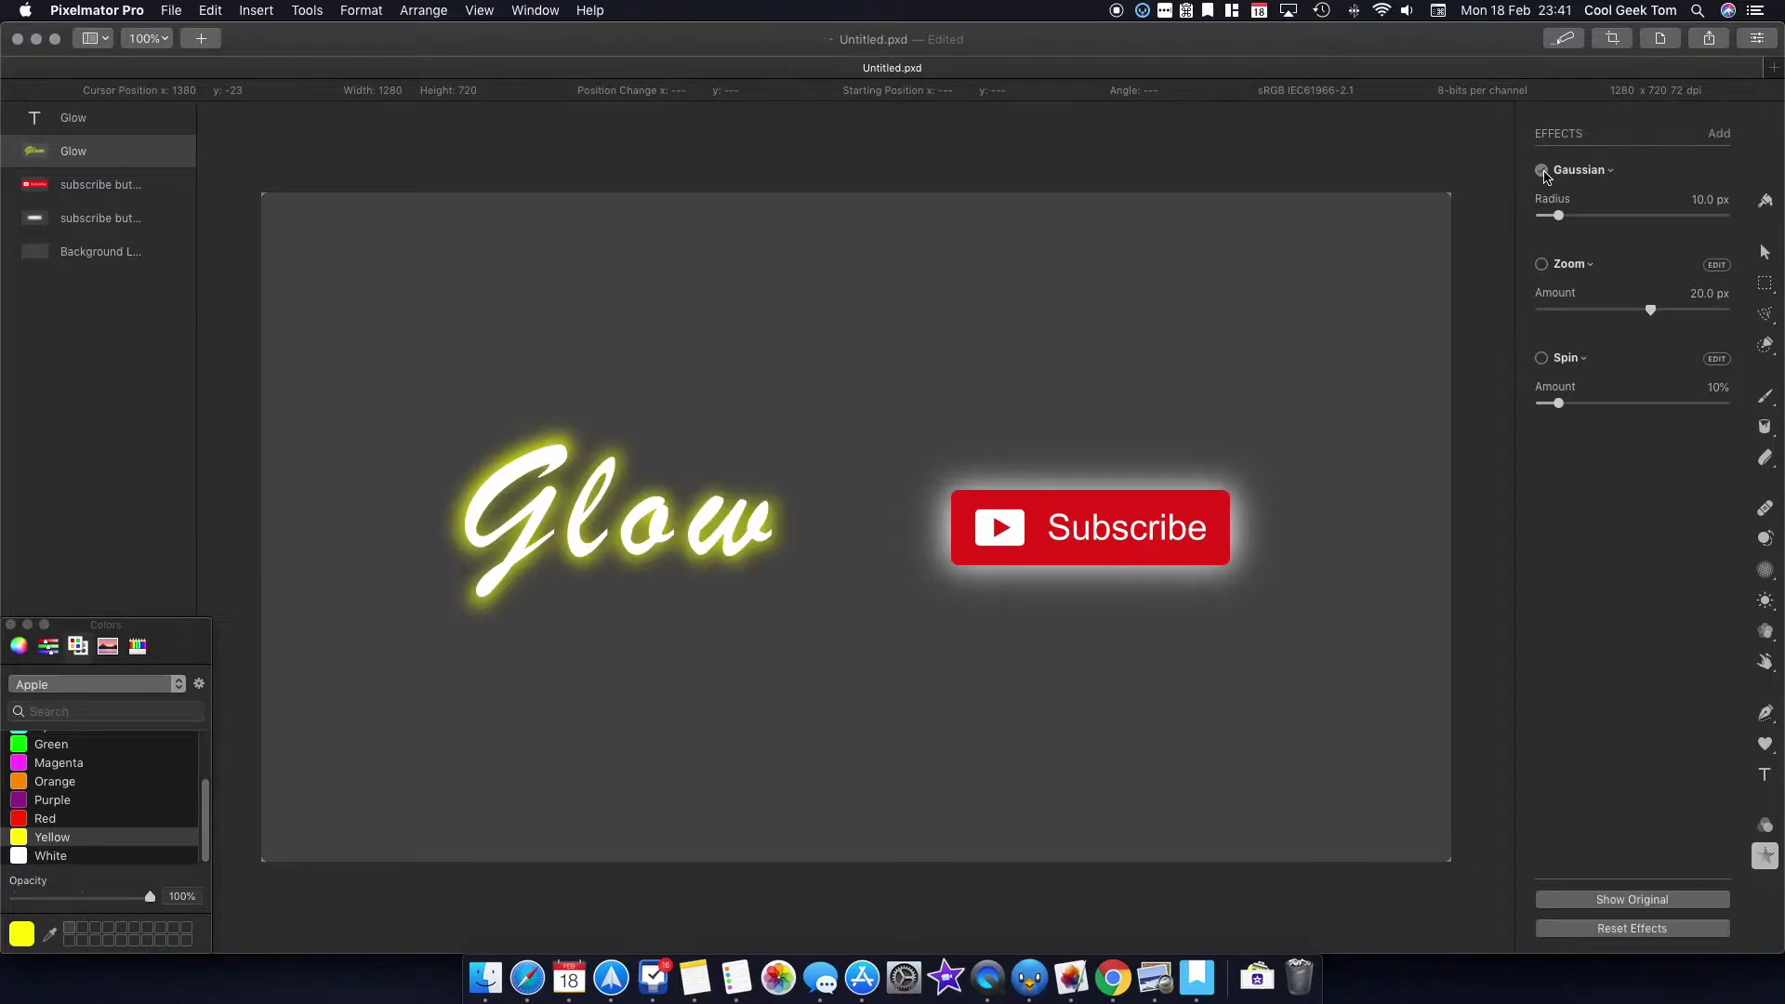
pyautogui.click(1559, 214)
pyautogui.moveTo(1560, 215); pyautogui.dragTo(1571, 217)
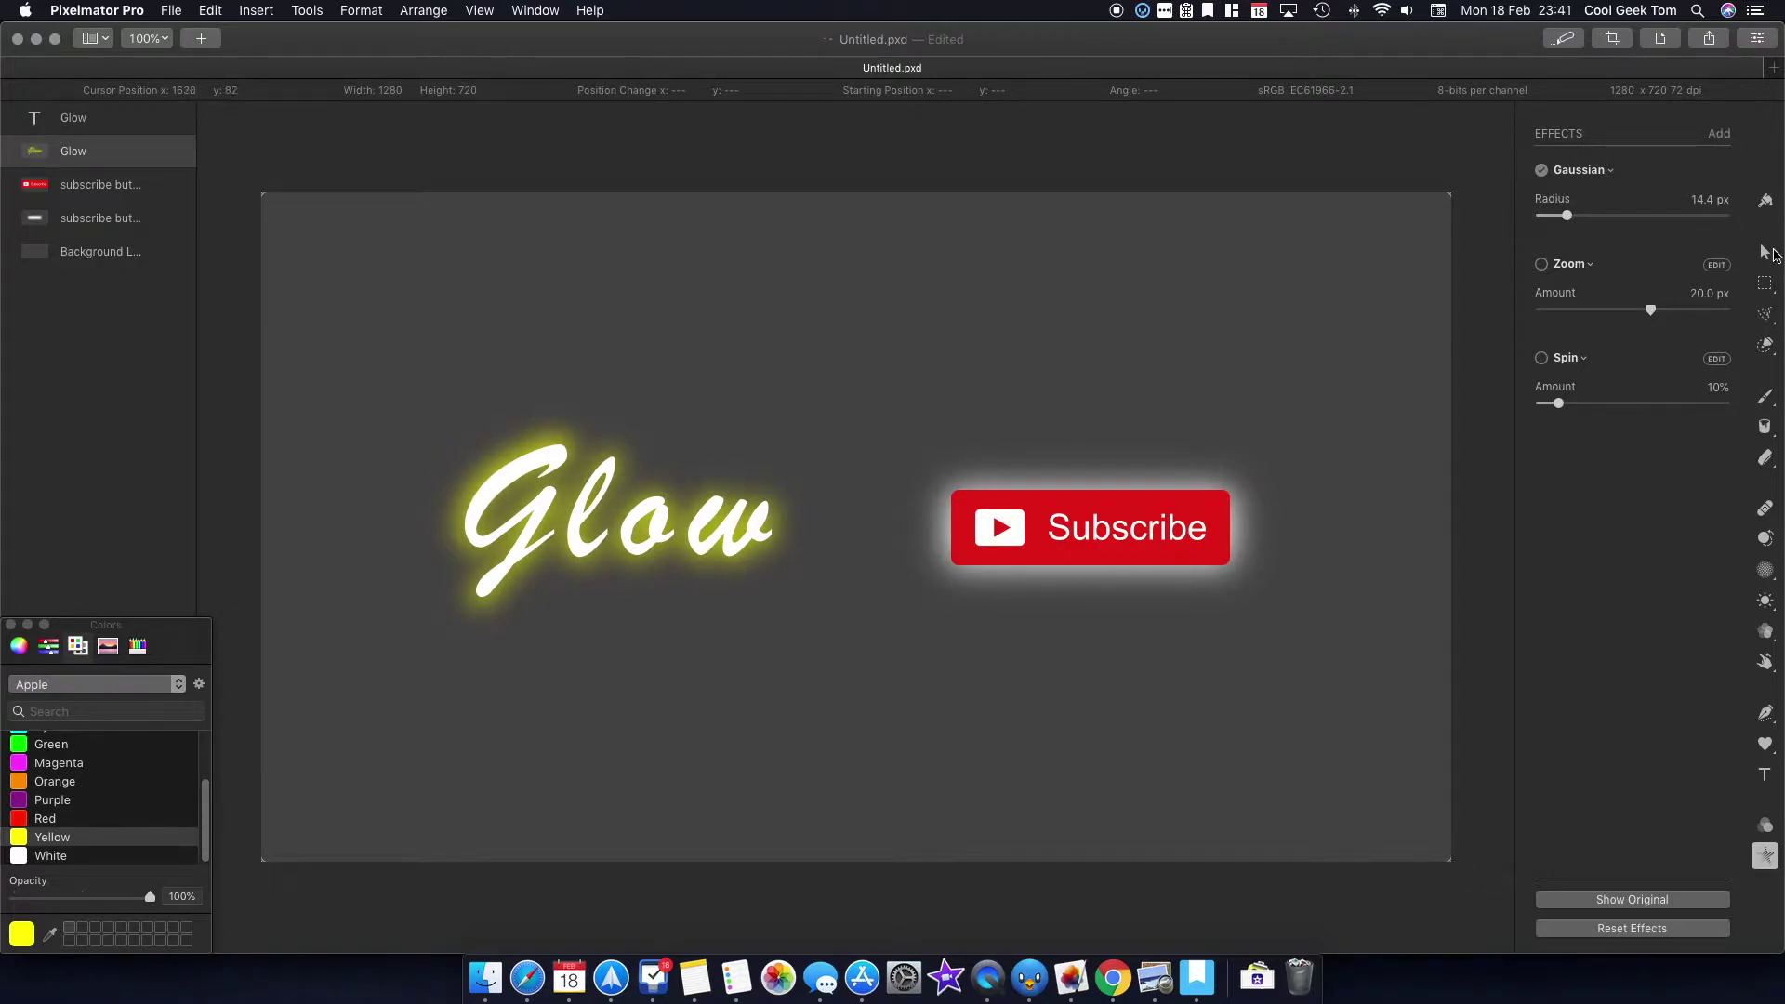
pyautogui.click(1765, 201)
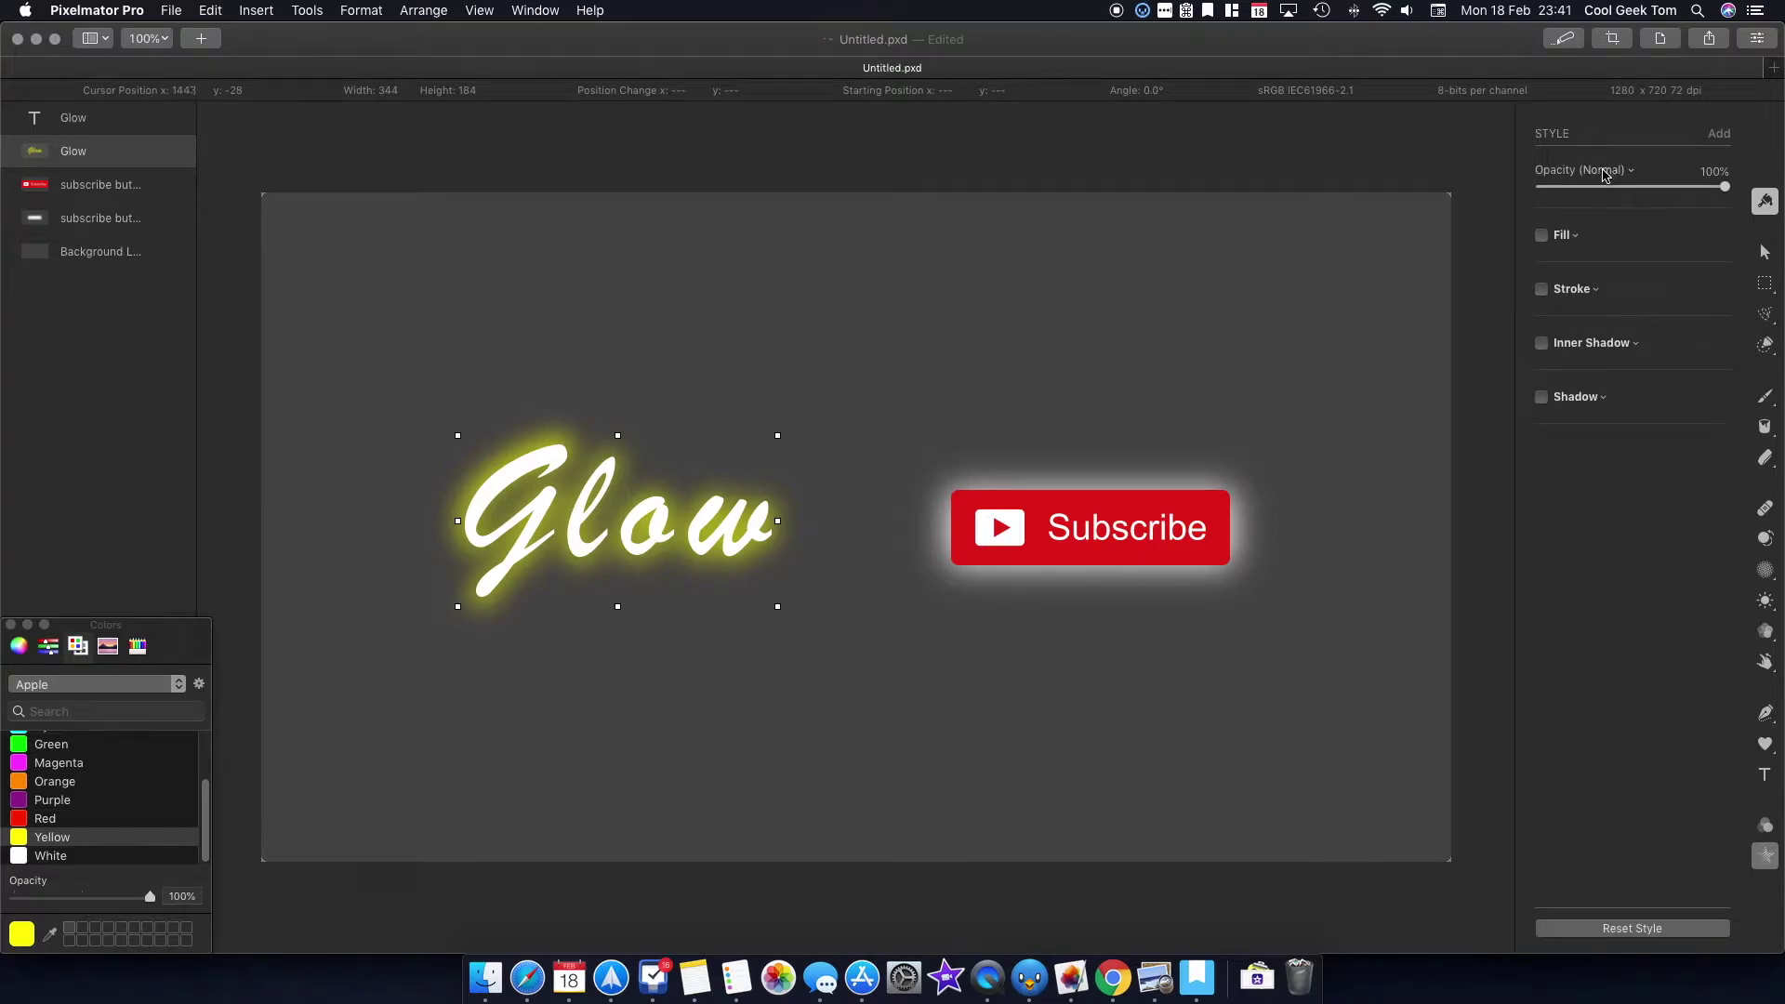
pyautogui.click(1606, 173)
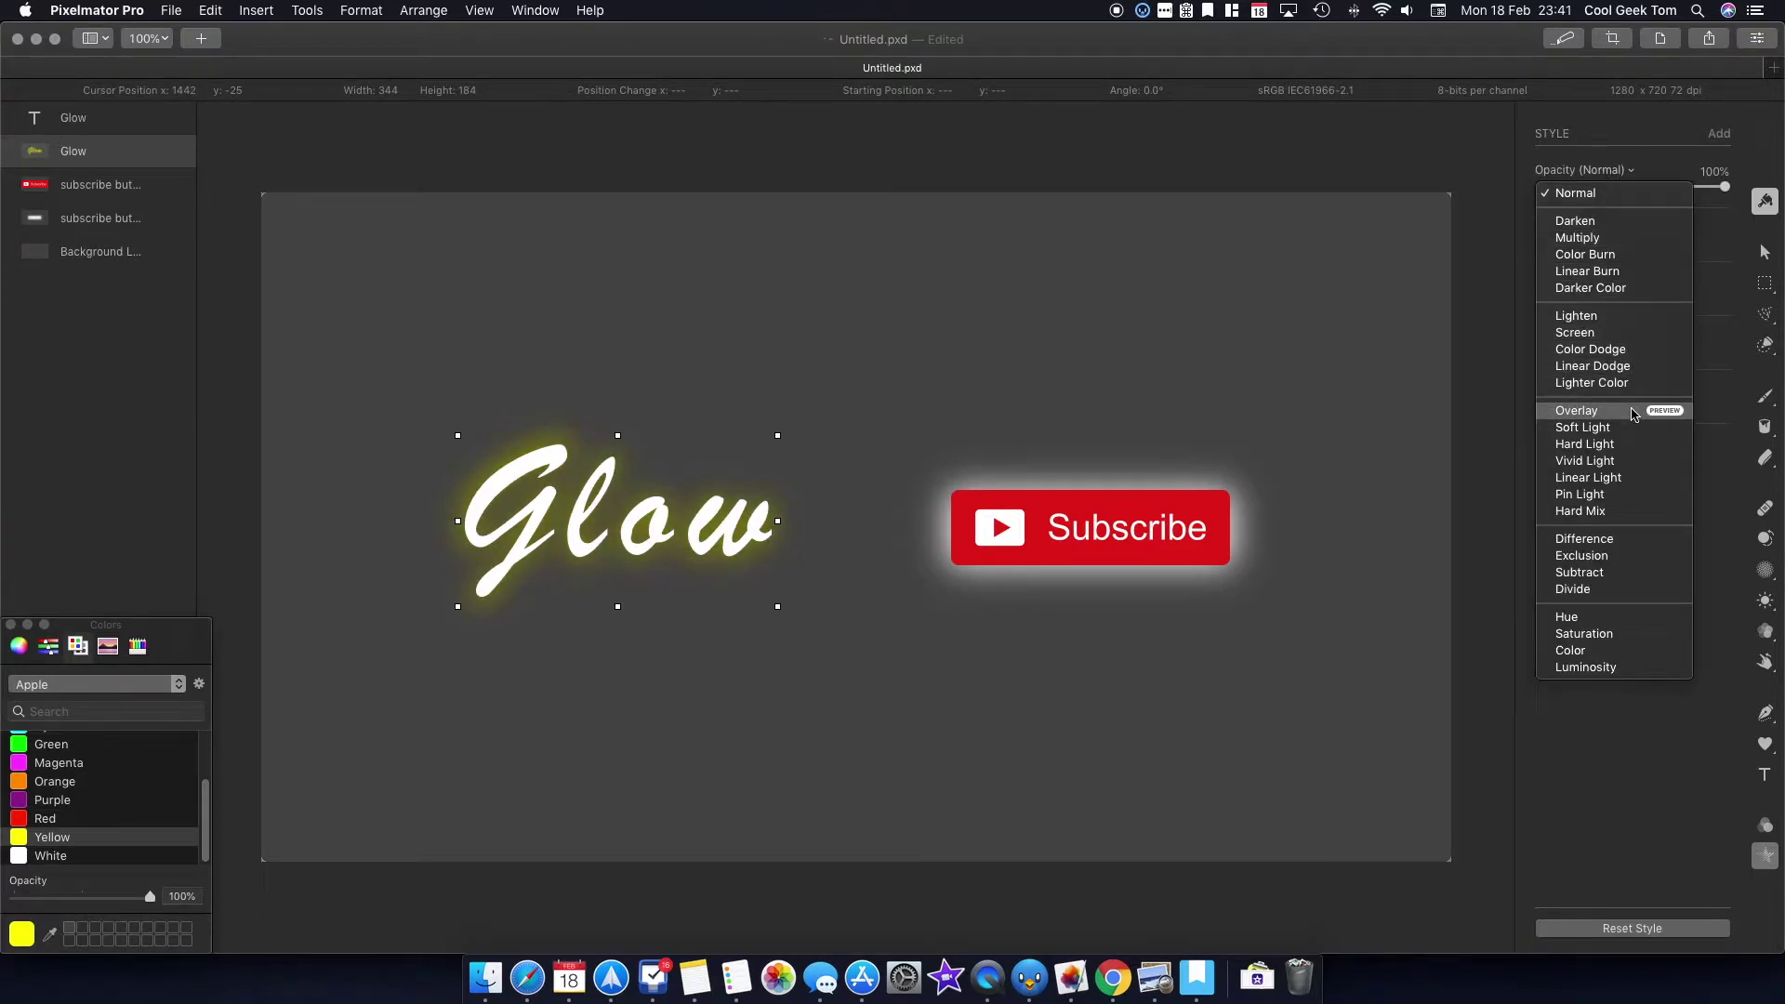
pyautogui.click(1595, 194)
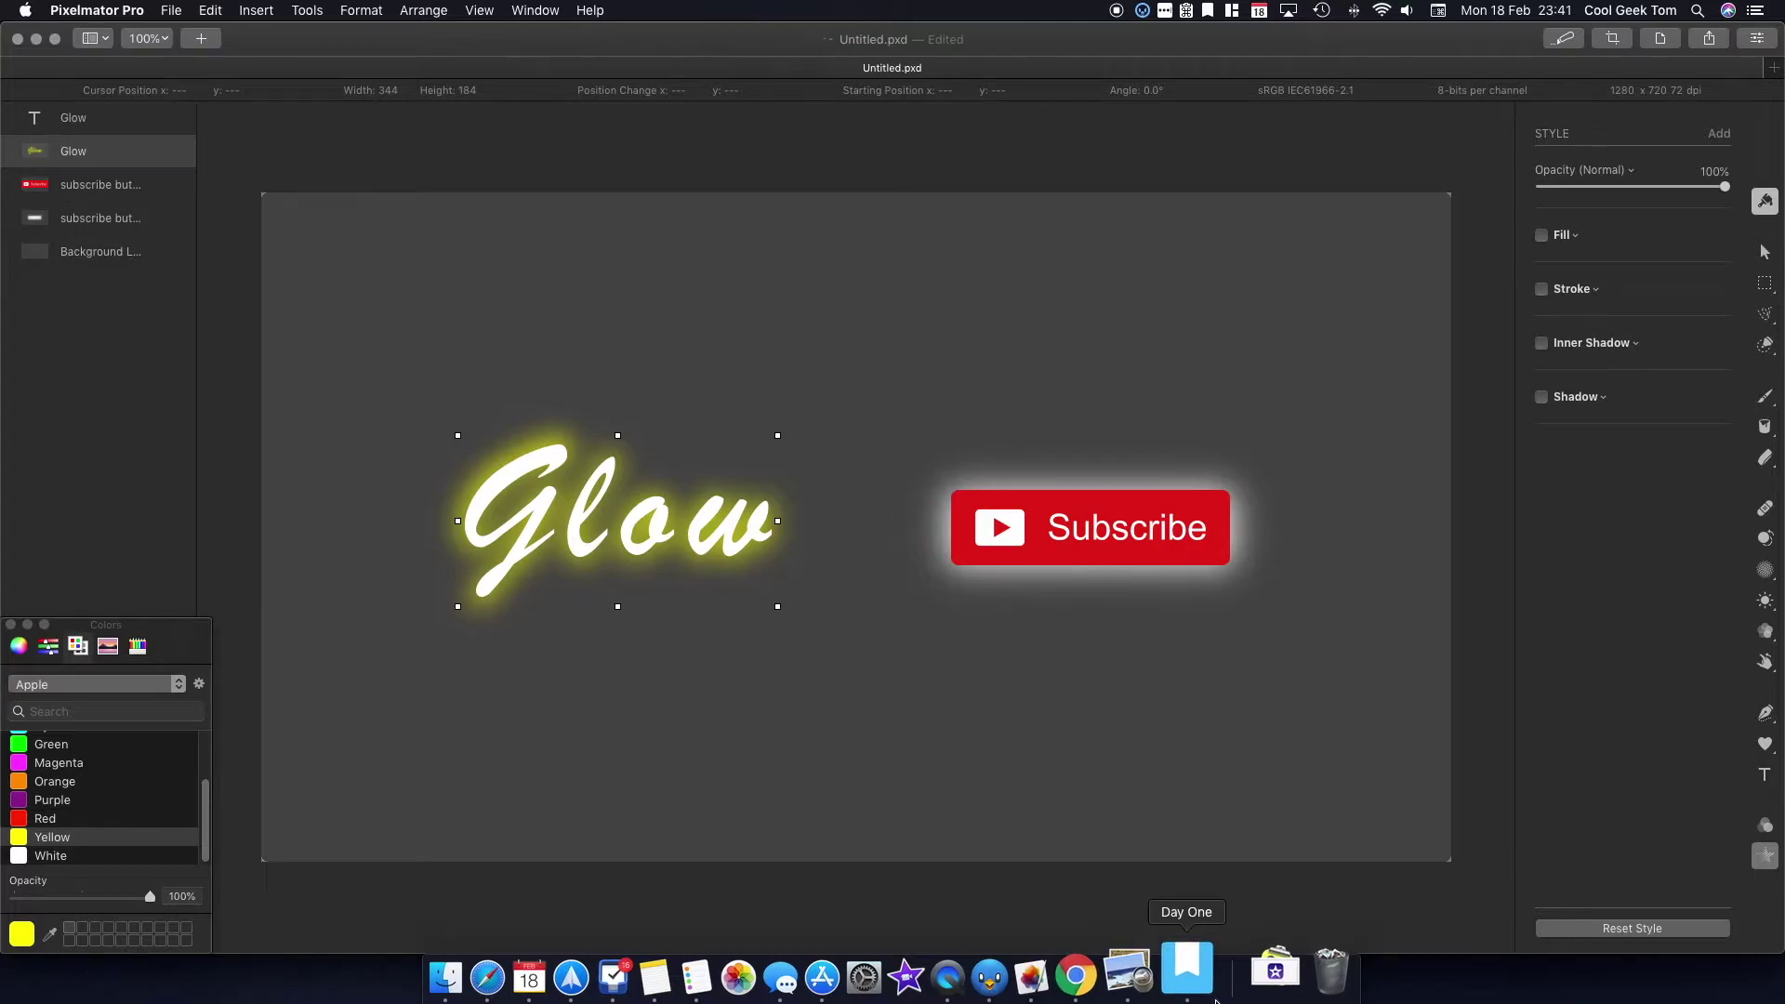
pyautogui.click(1155, 977)
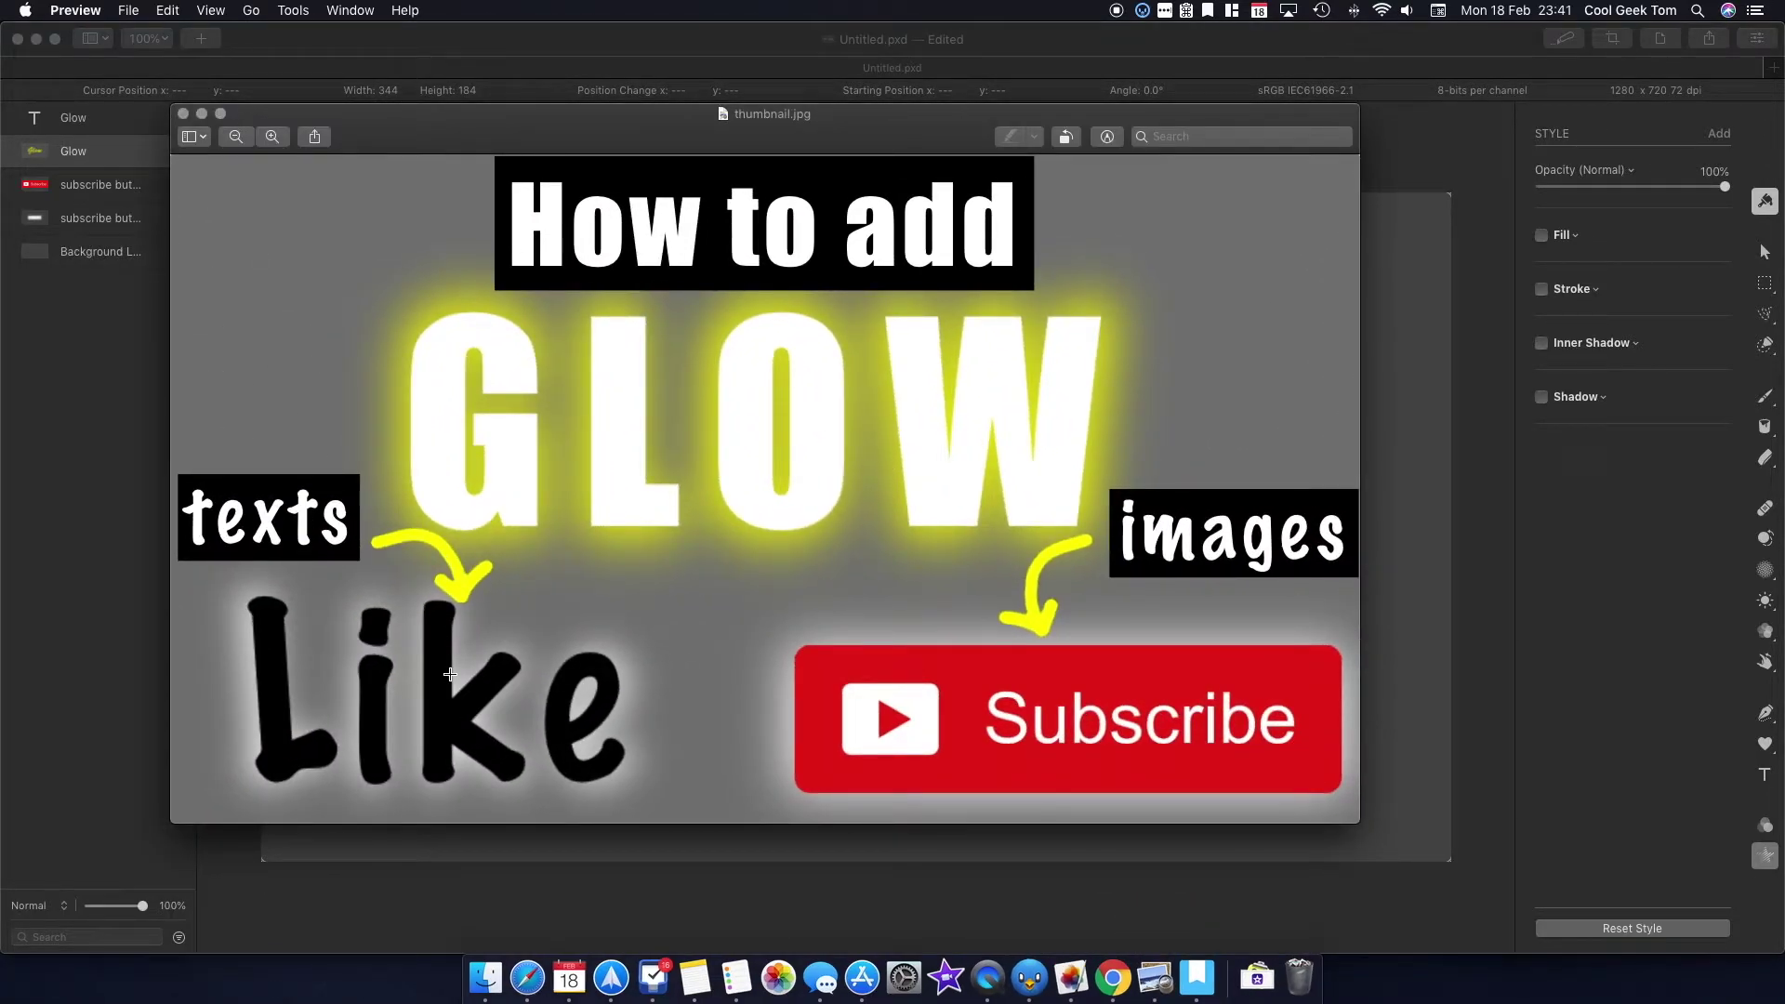
pyautogui.click(202, 113)
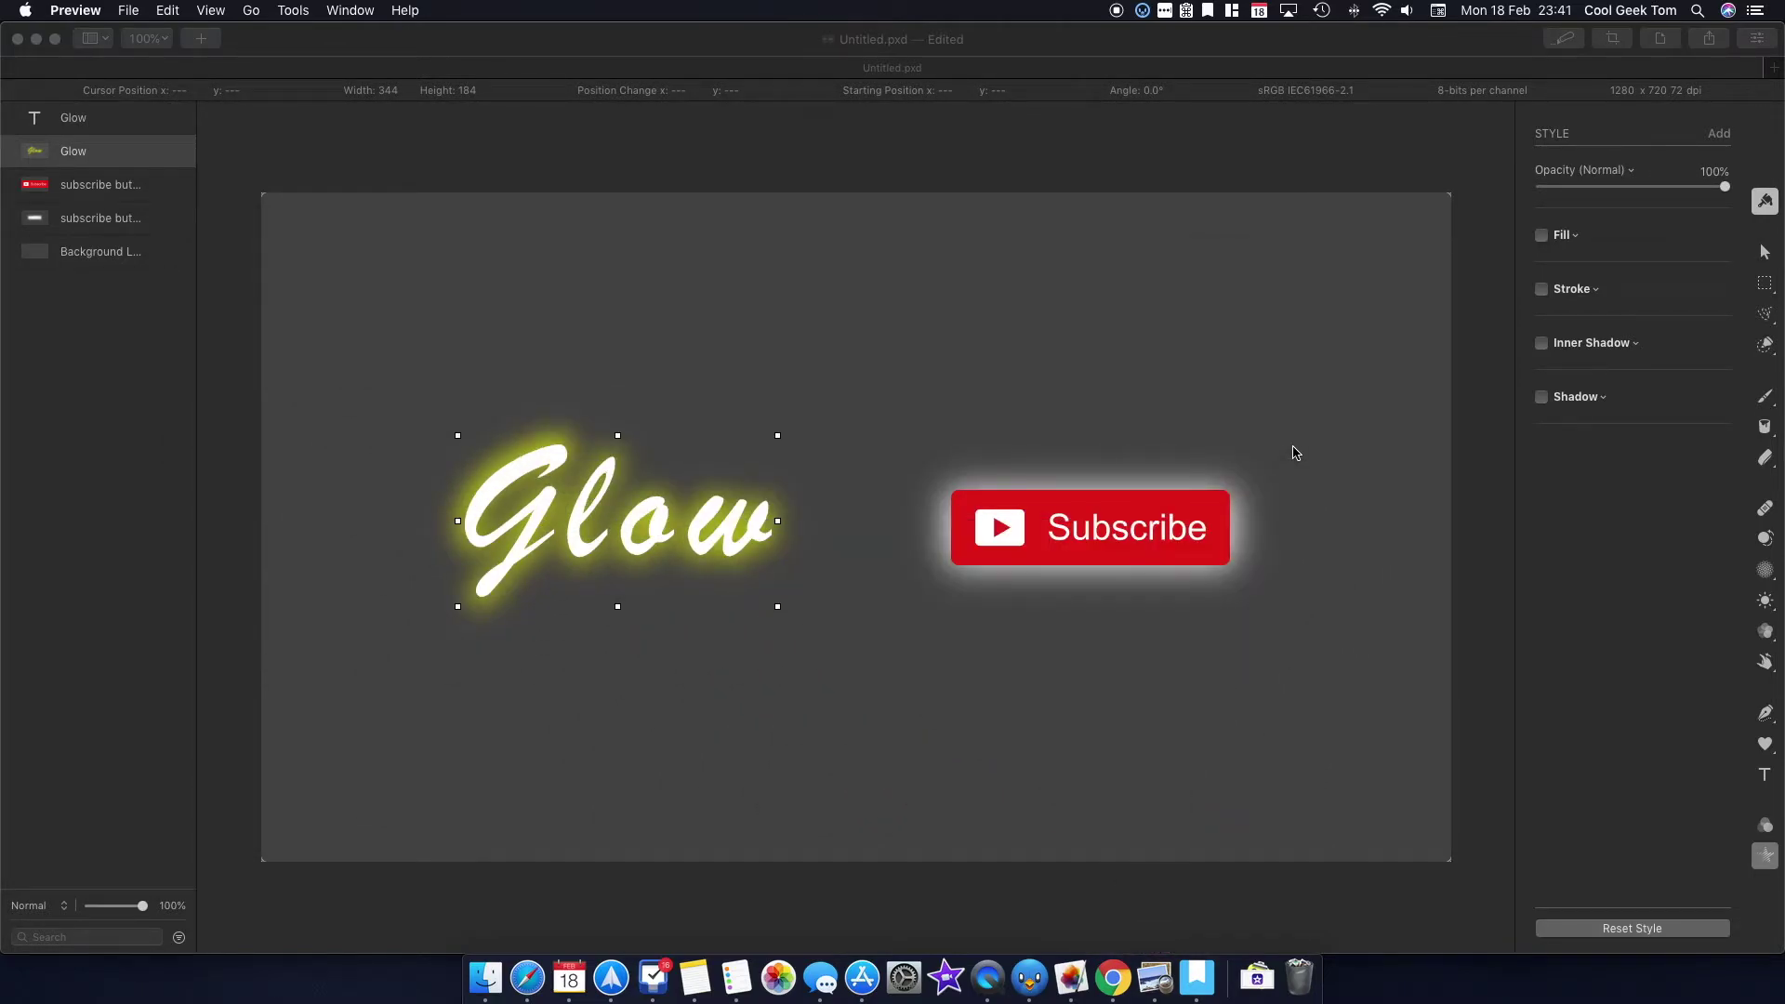